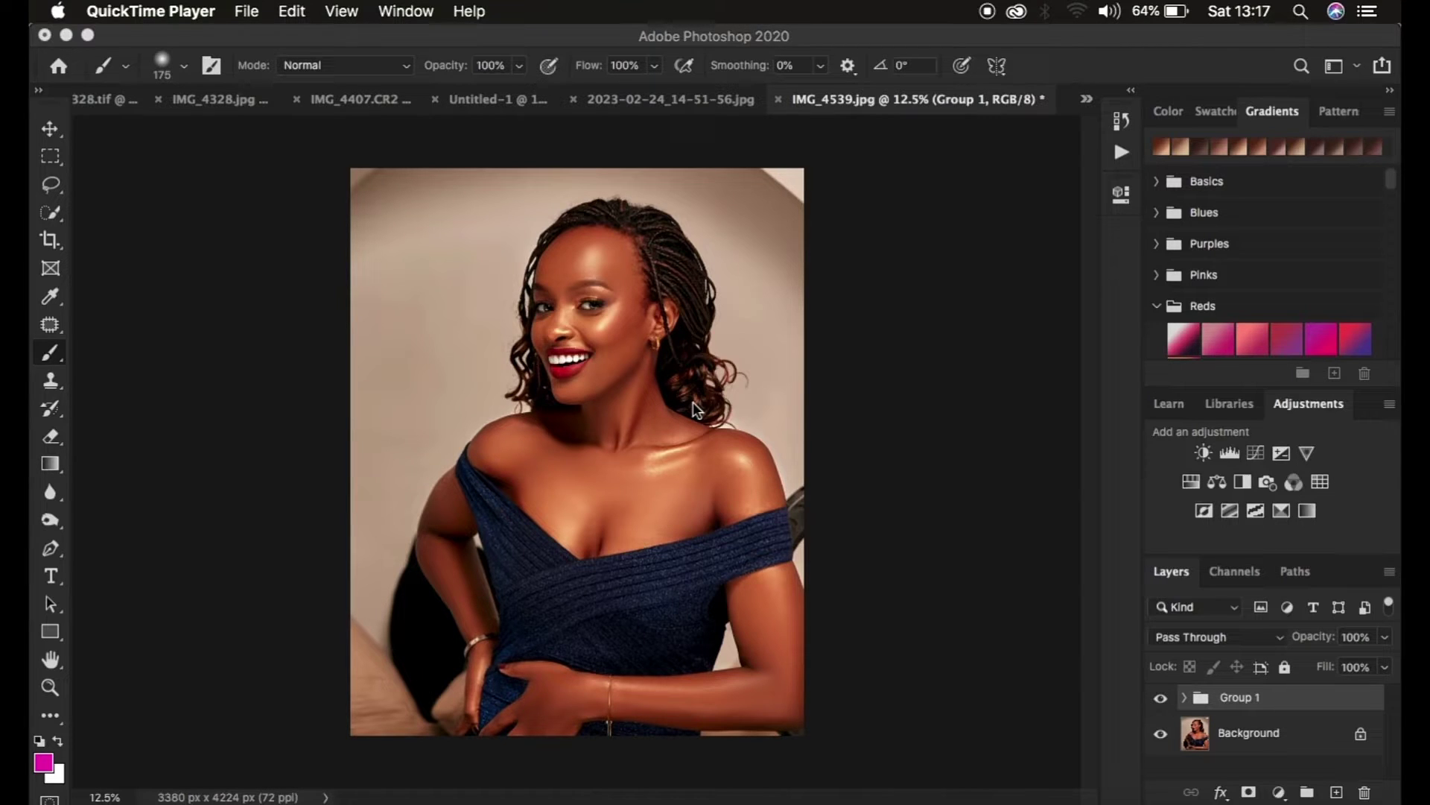
# Compare the portrait with and without Group 1 and remove the group, keeping only the Background layer
pyautogui.click(1162, 701)
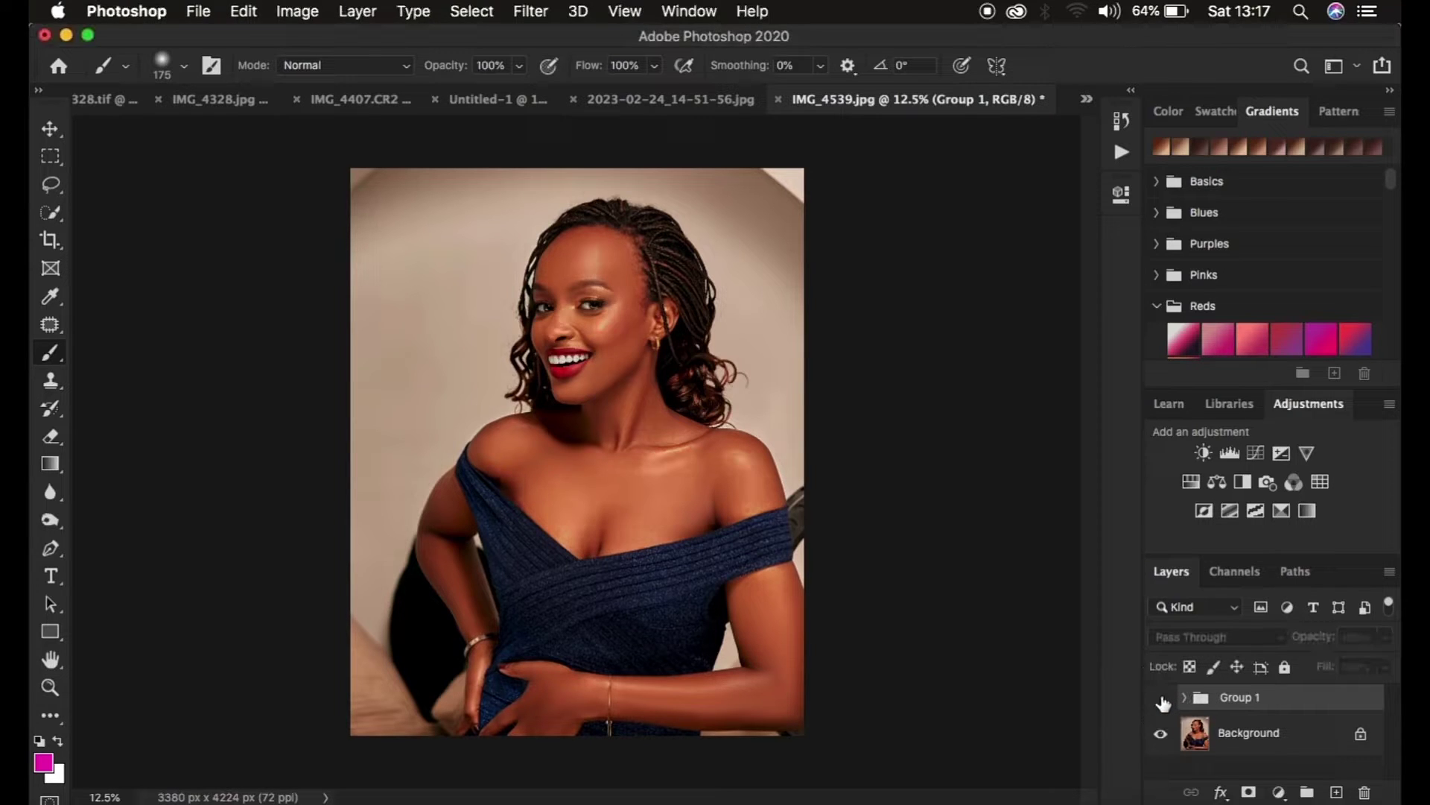
pyautogui.click(1162, 701)
pyautogui.click(1162, 700)
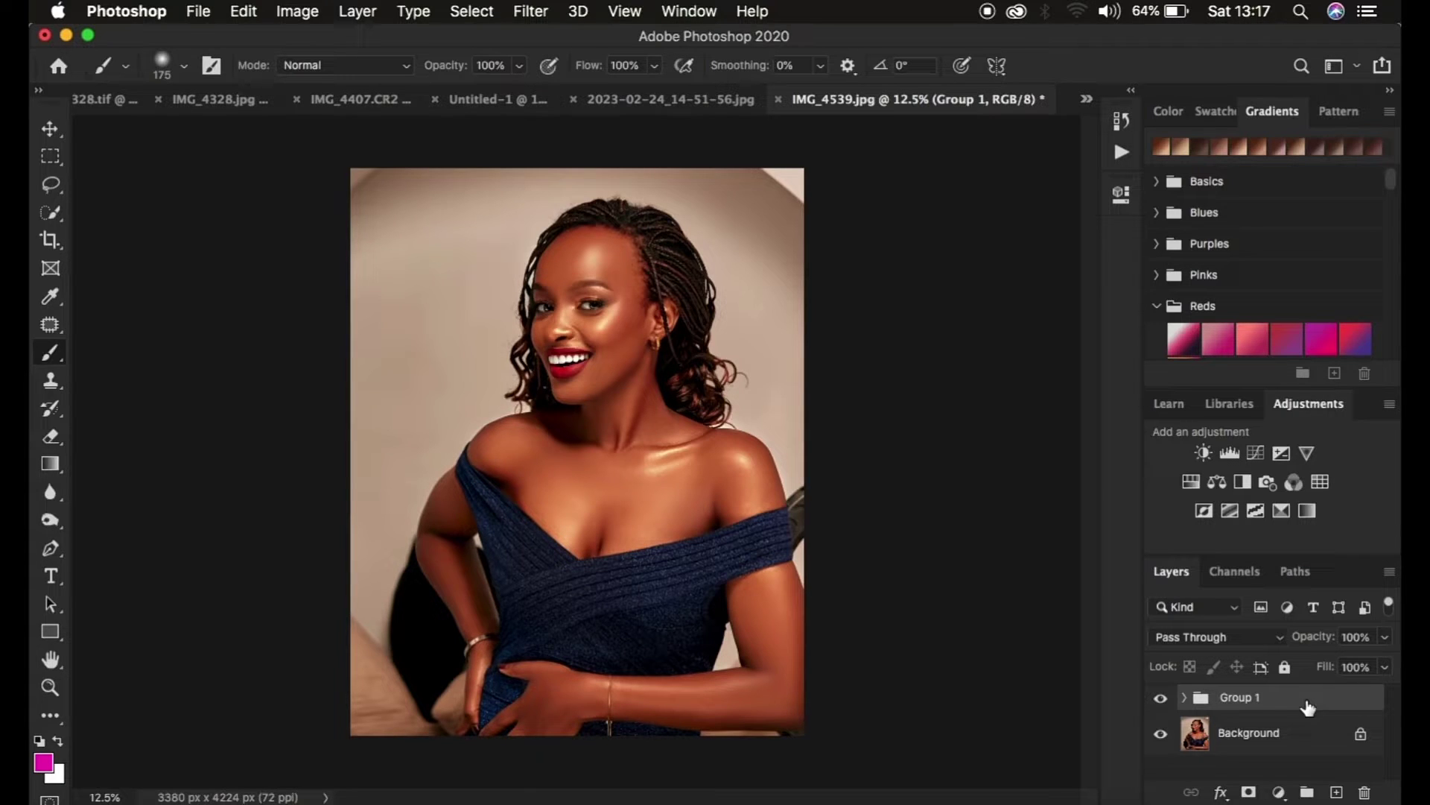
pyautogui.click(1161, 699)
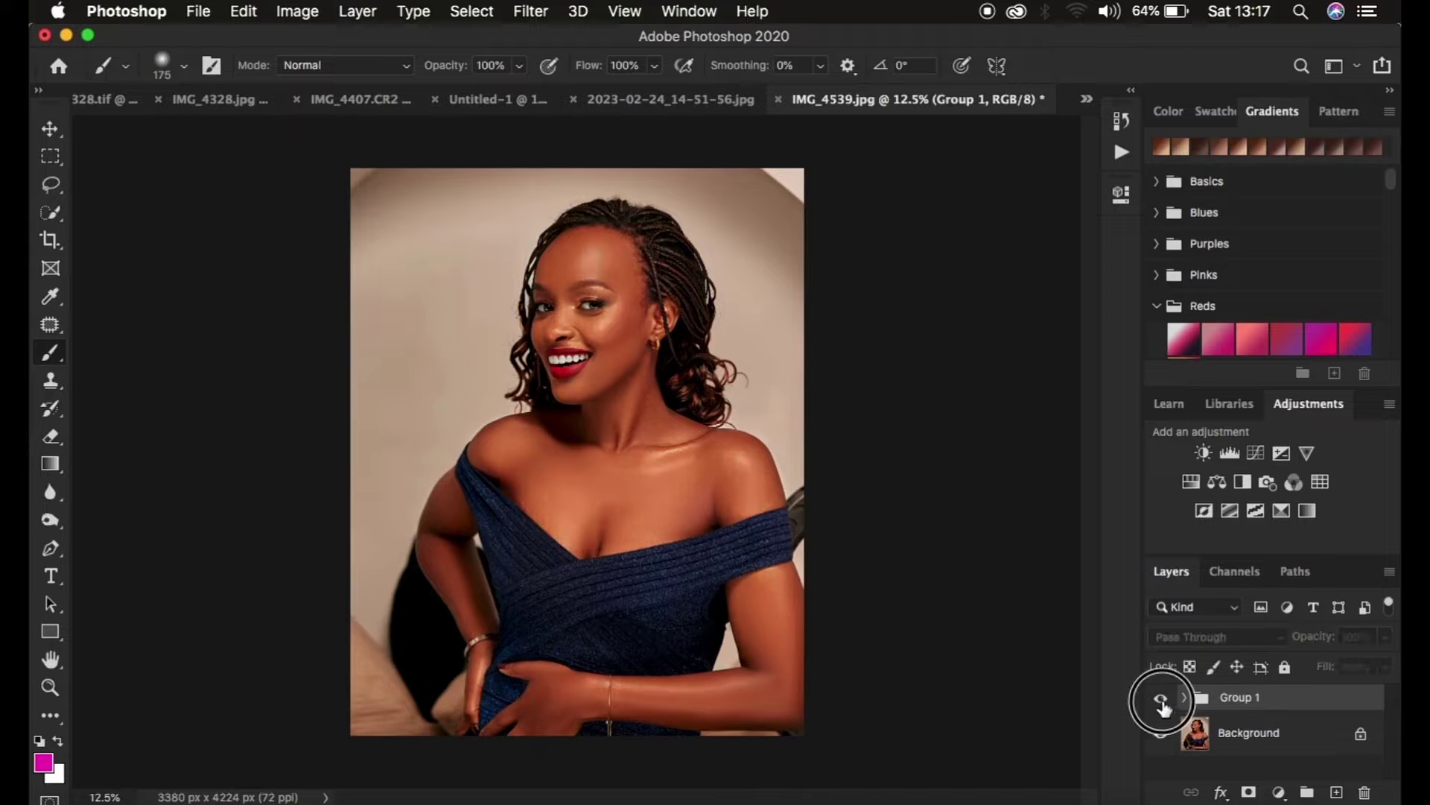
pyautogui.click(1162, 702)
pyautogui.press('super+e')
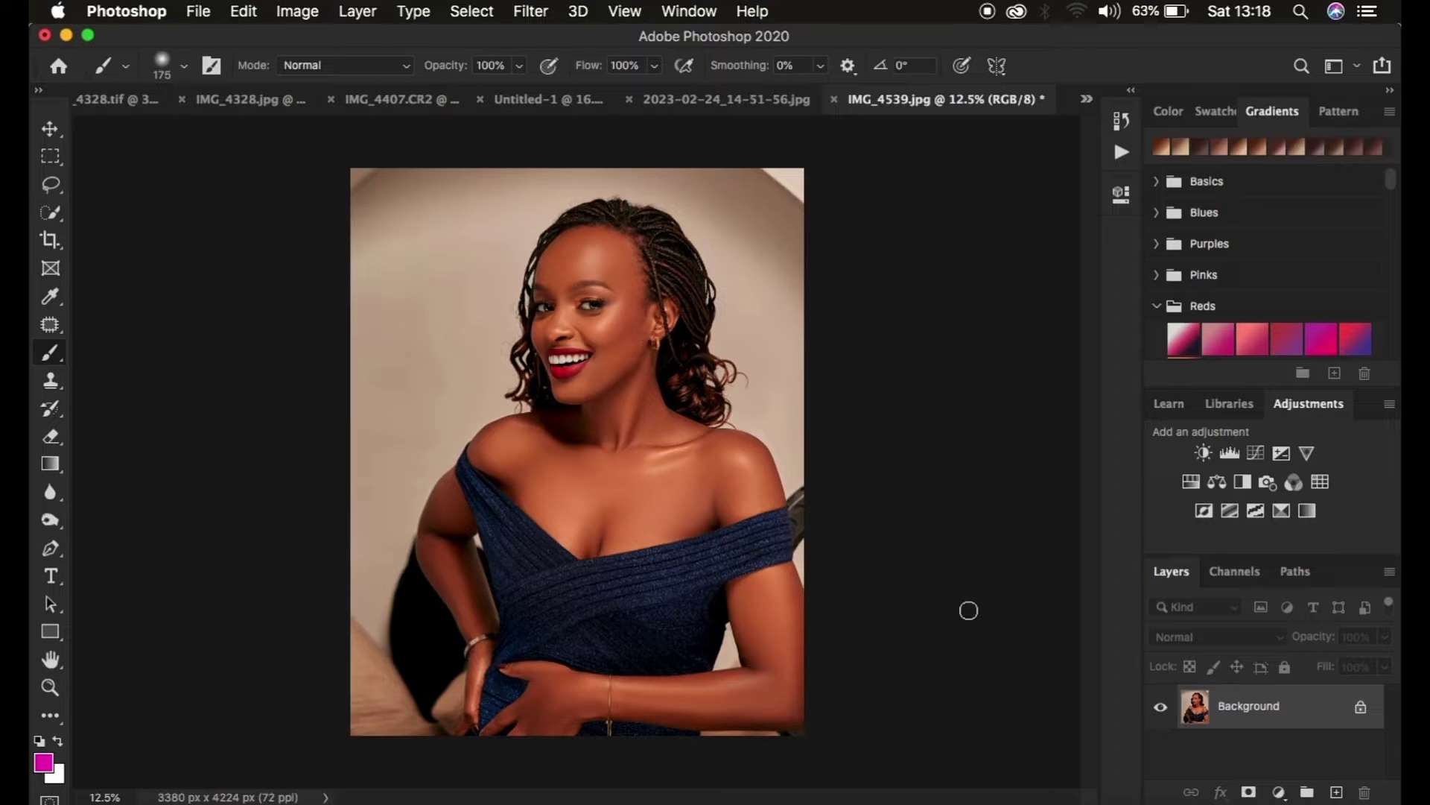
# Add a Curves adjustment layer above the Background and set its white point to input 184, output 255
pyautogui.click(1279, 792)
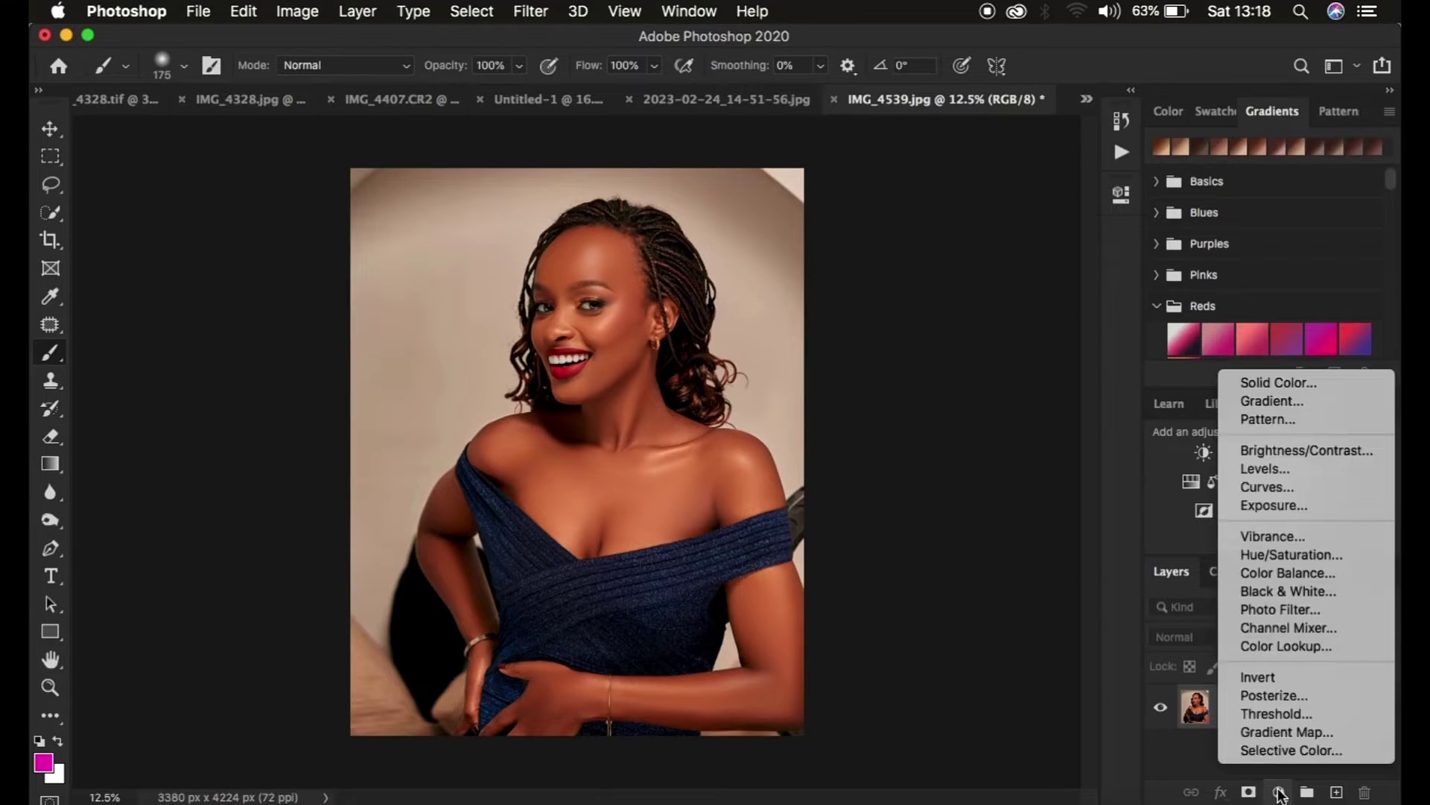
pyautogui.click(1279, 487)
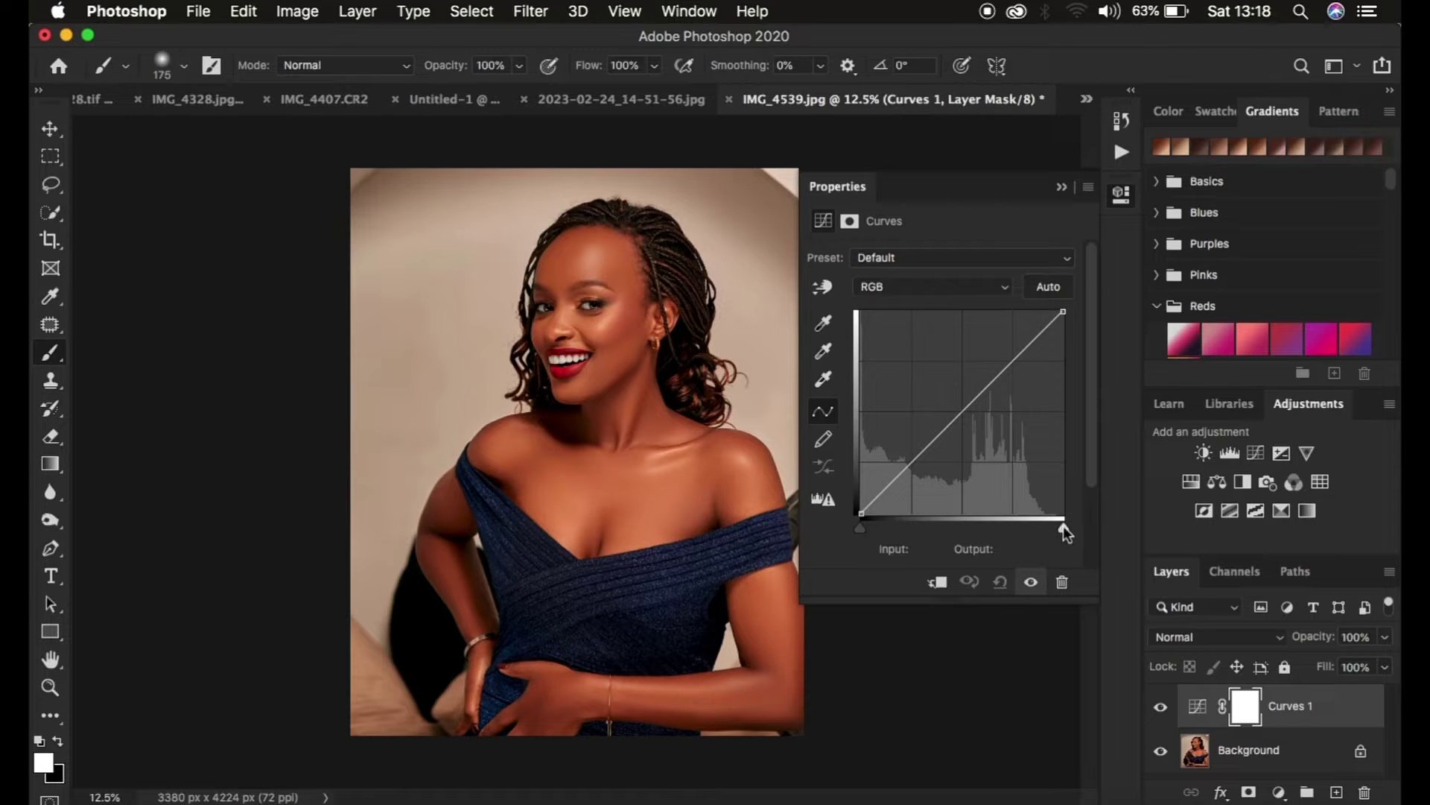
pyautogui.moveTo(1062, 525); pyautogui.dragTo(1006, 530)
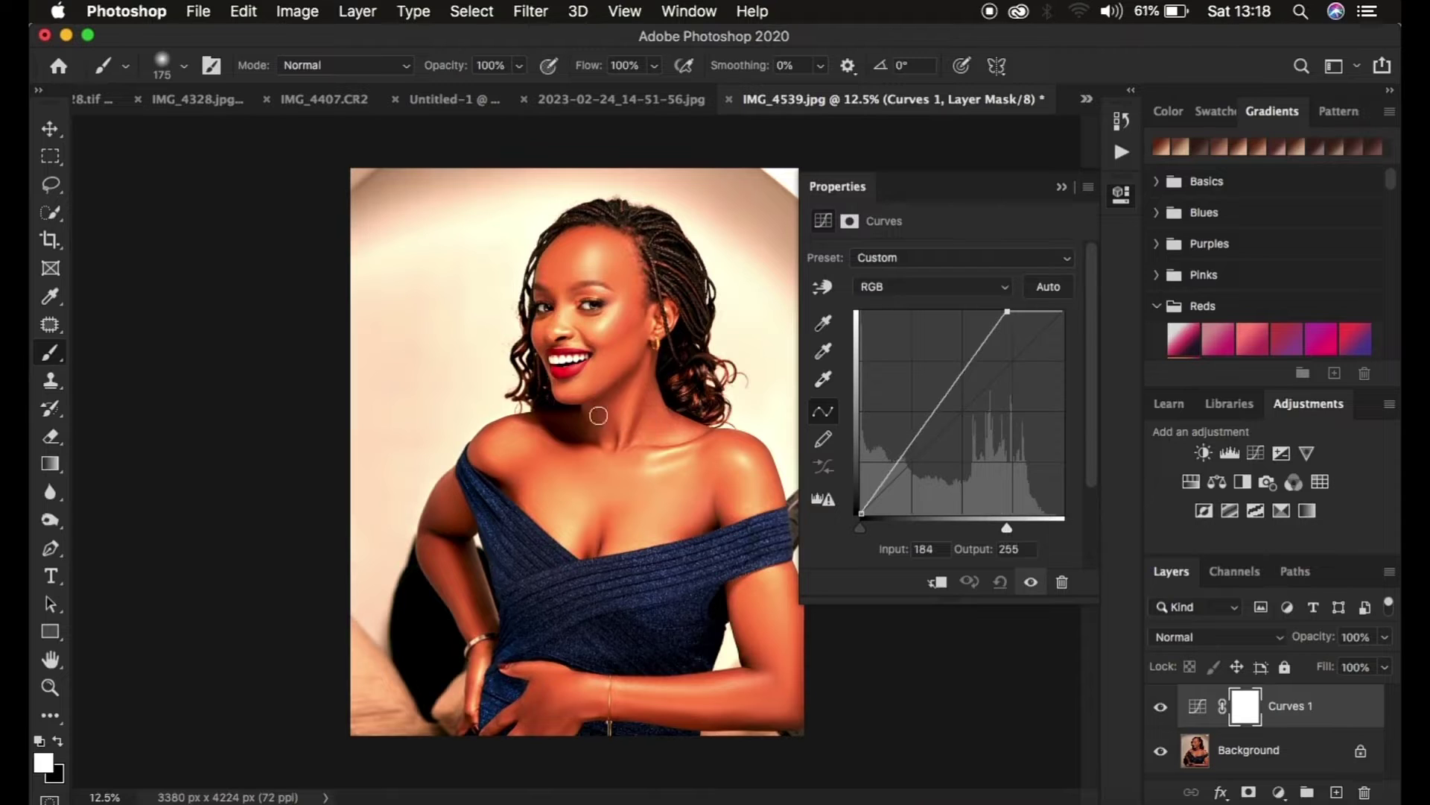
pyautogui.click(1063, 188)
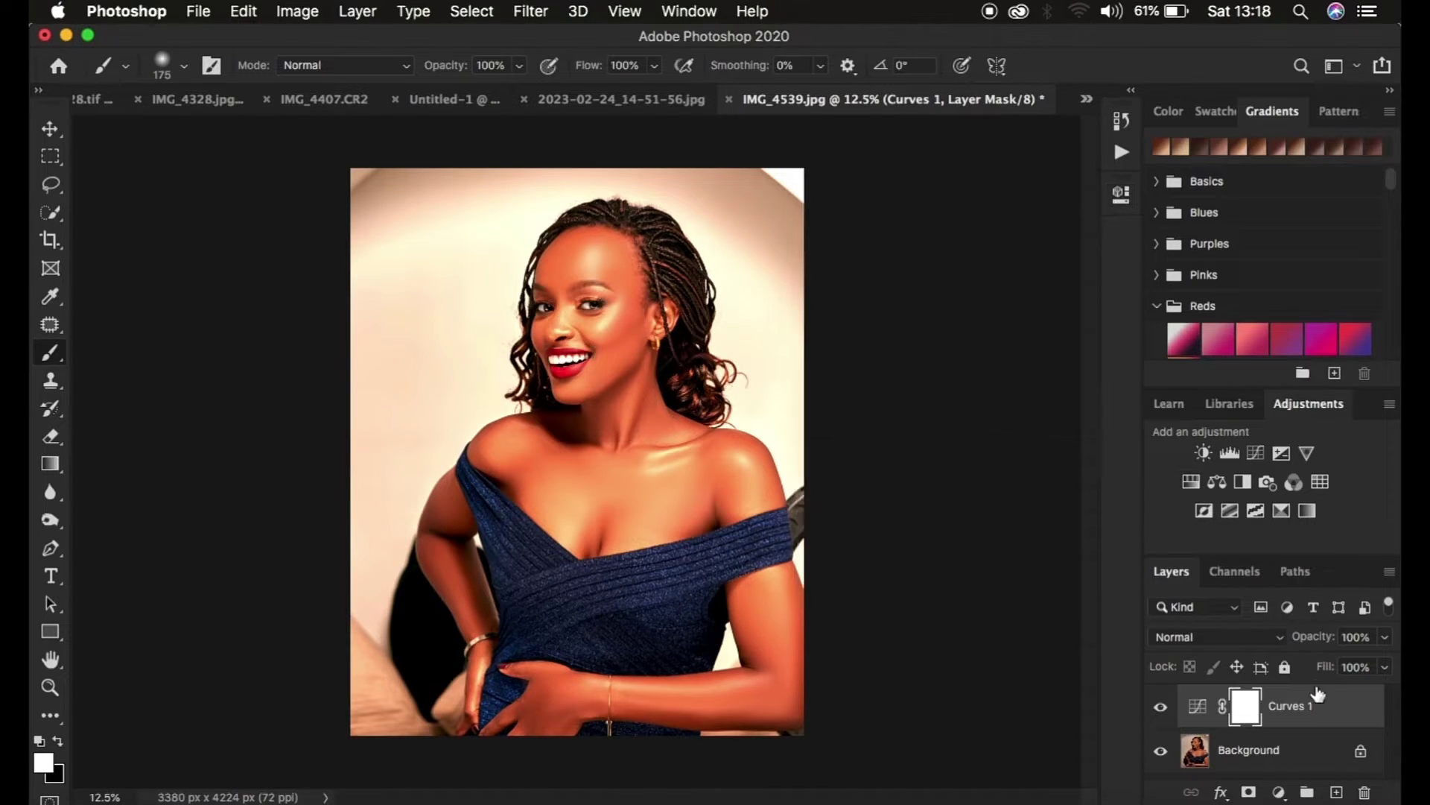
# Rename the Curves adjustment layer "highlights"
pyautogui.doubleClick(1291, 708)
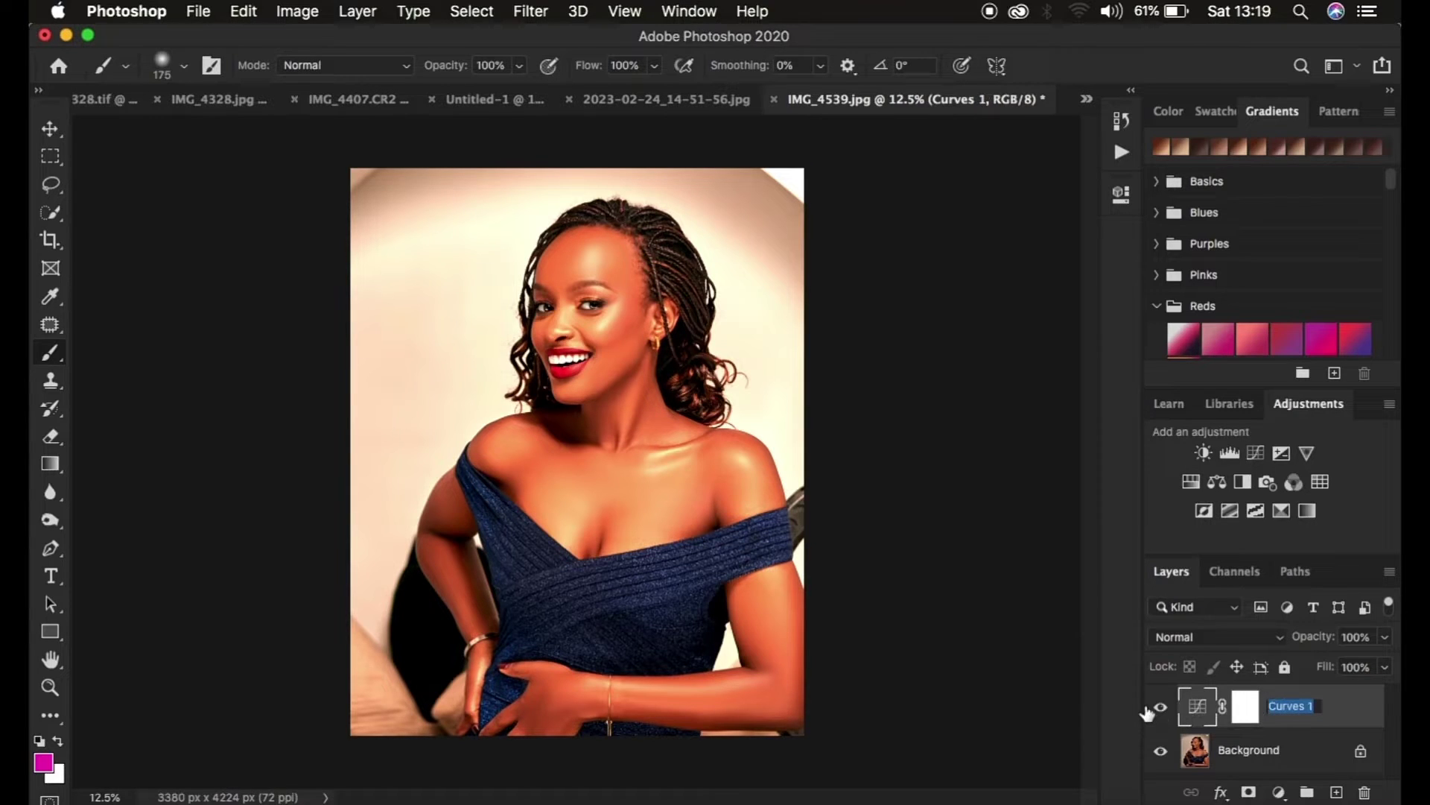
pyautogui.write('highlights')
pyautogui.press('Return')
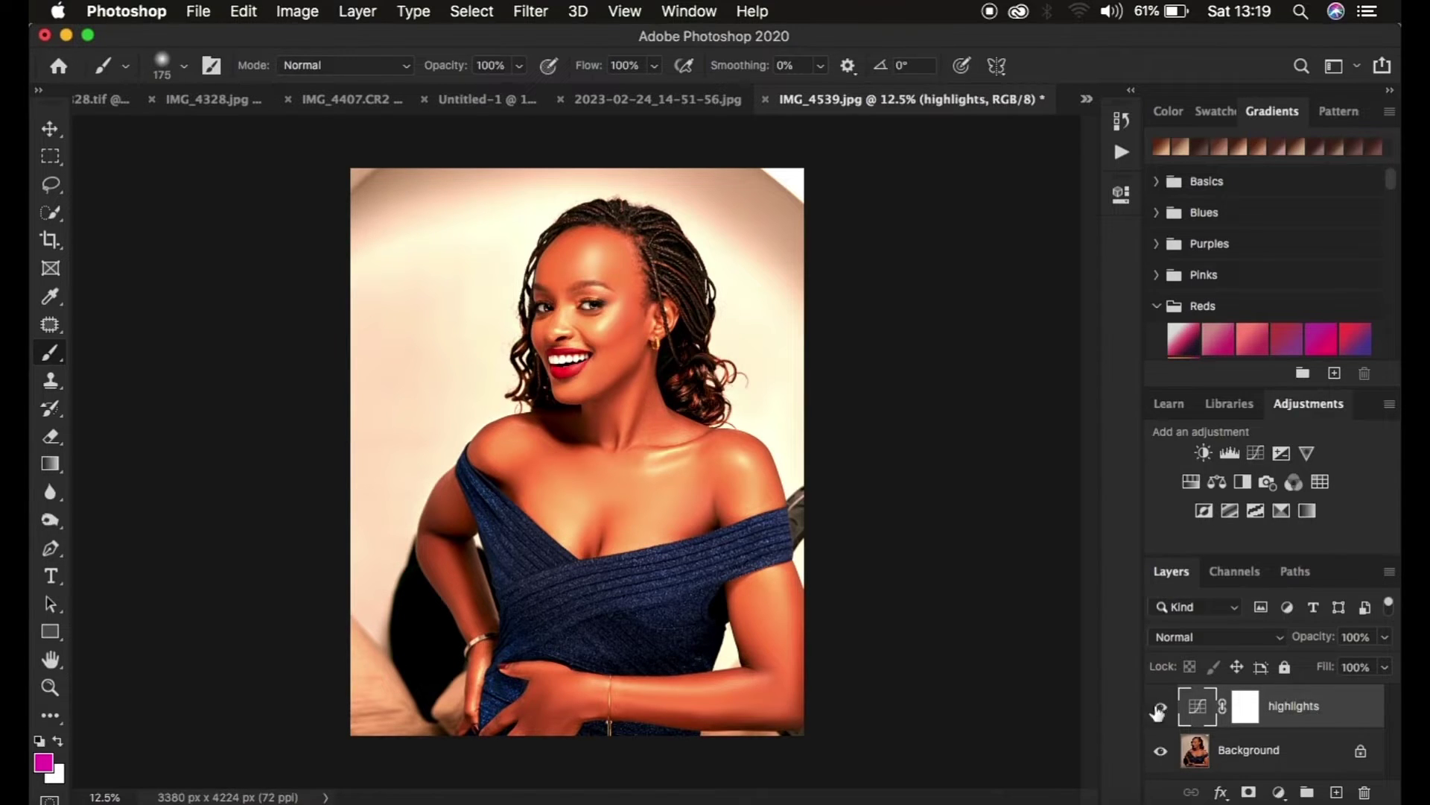
pyautogui.doubleClick(1352, 717)
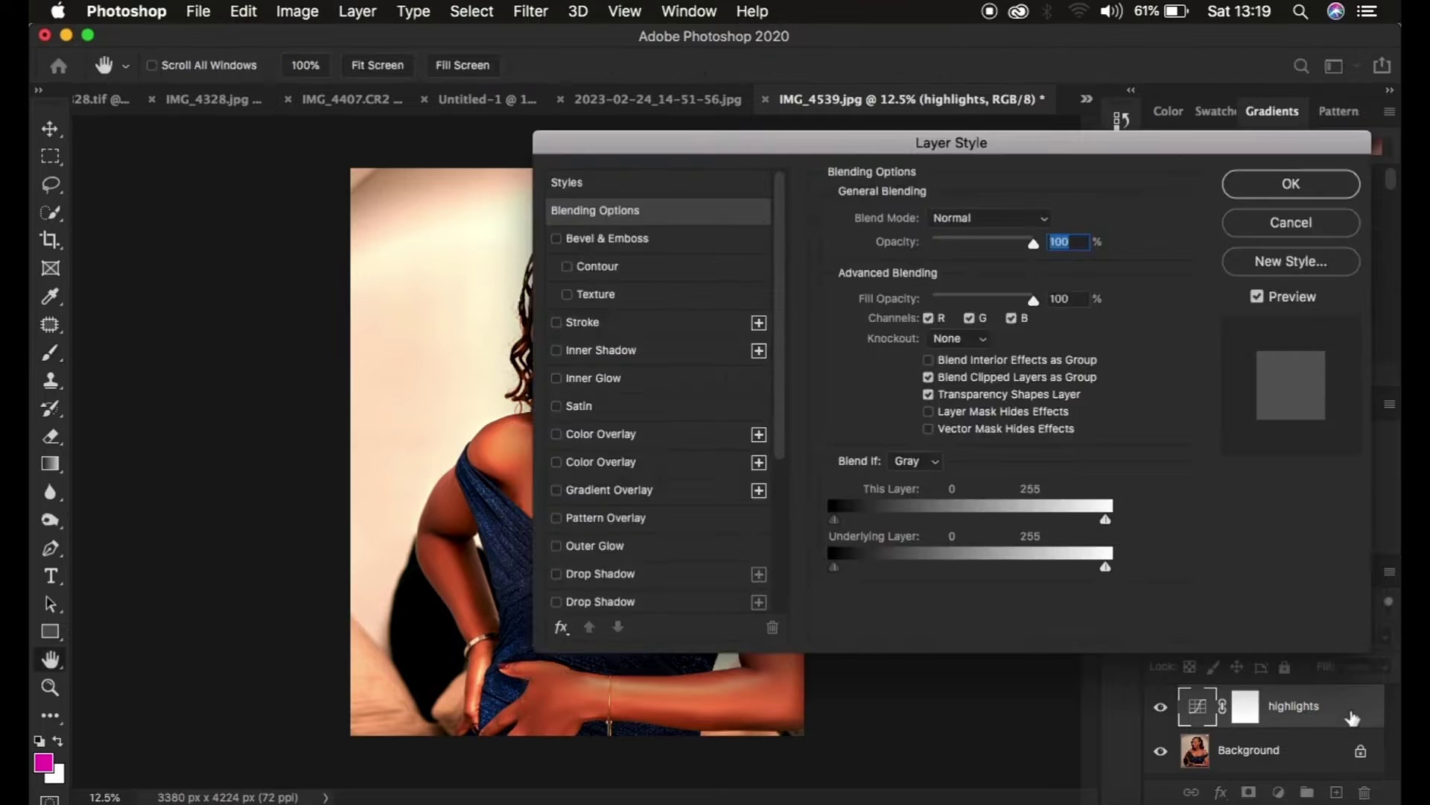
pyautogui.click(1290, 222)
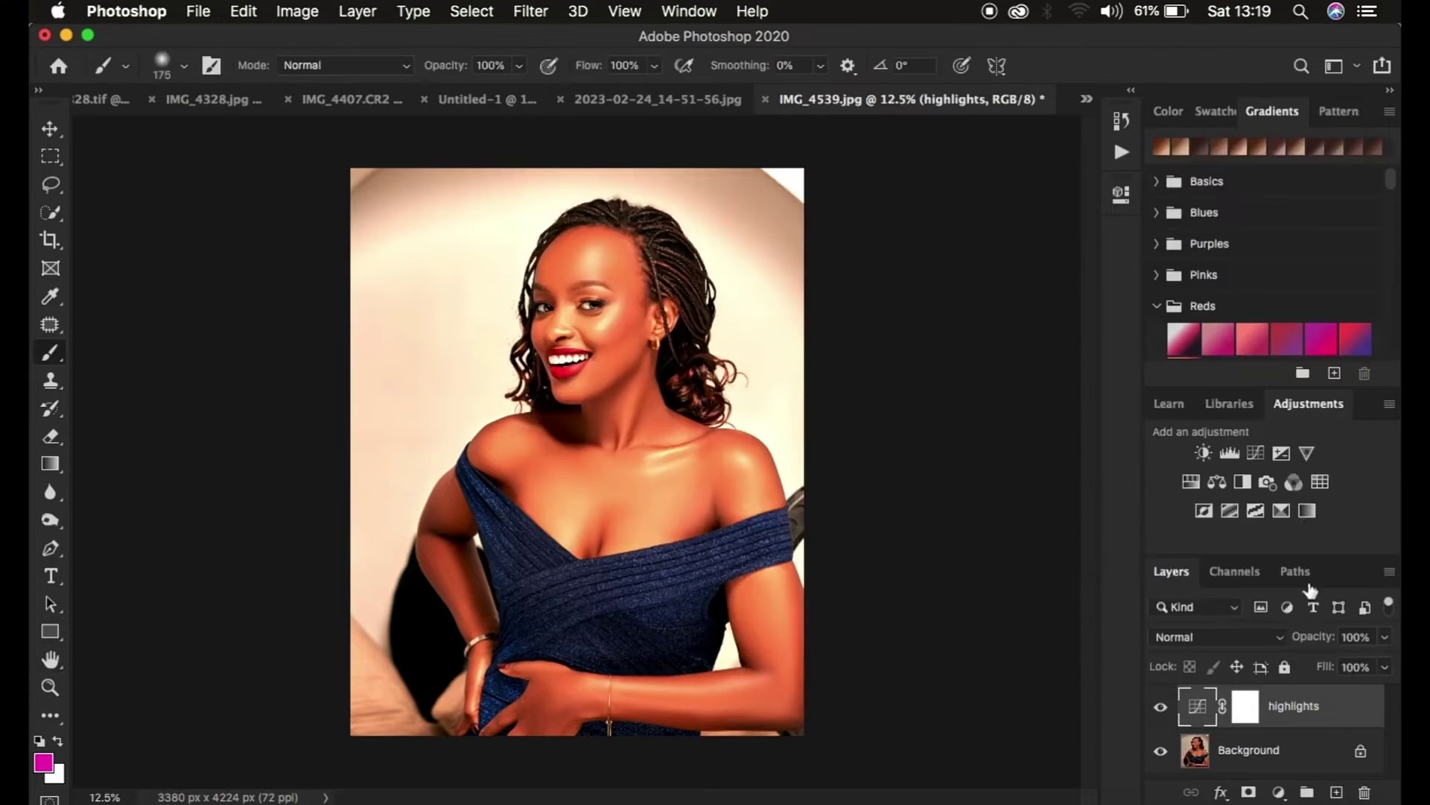
pyautogui.rightClick(1355, 714)
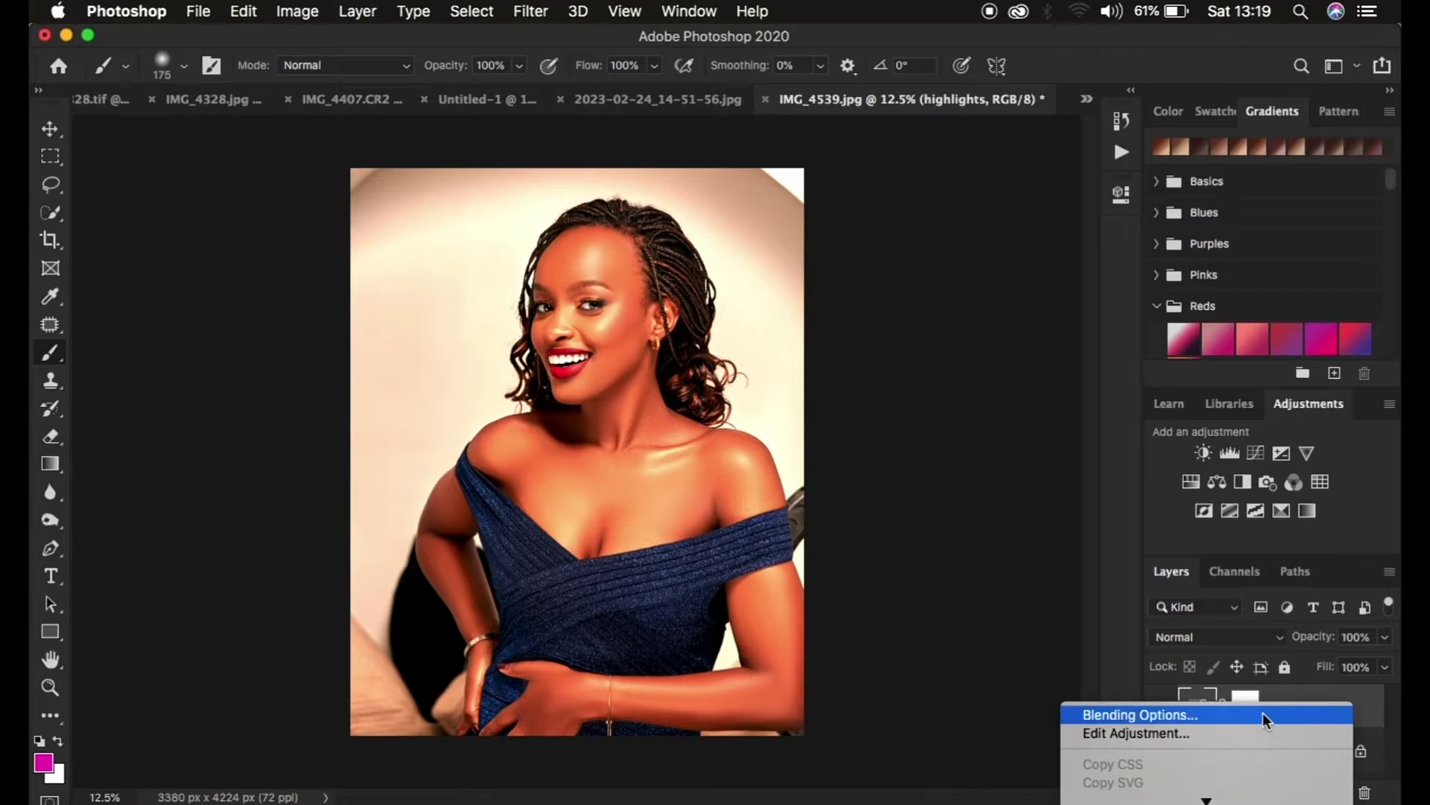
pyautogui.click(1234, 715)
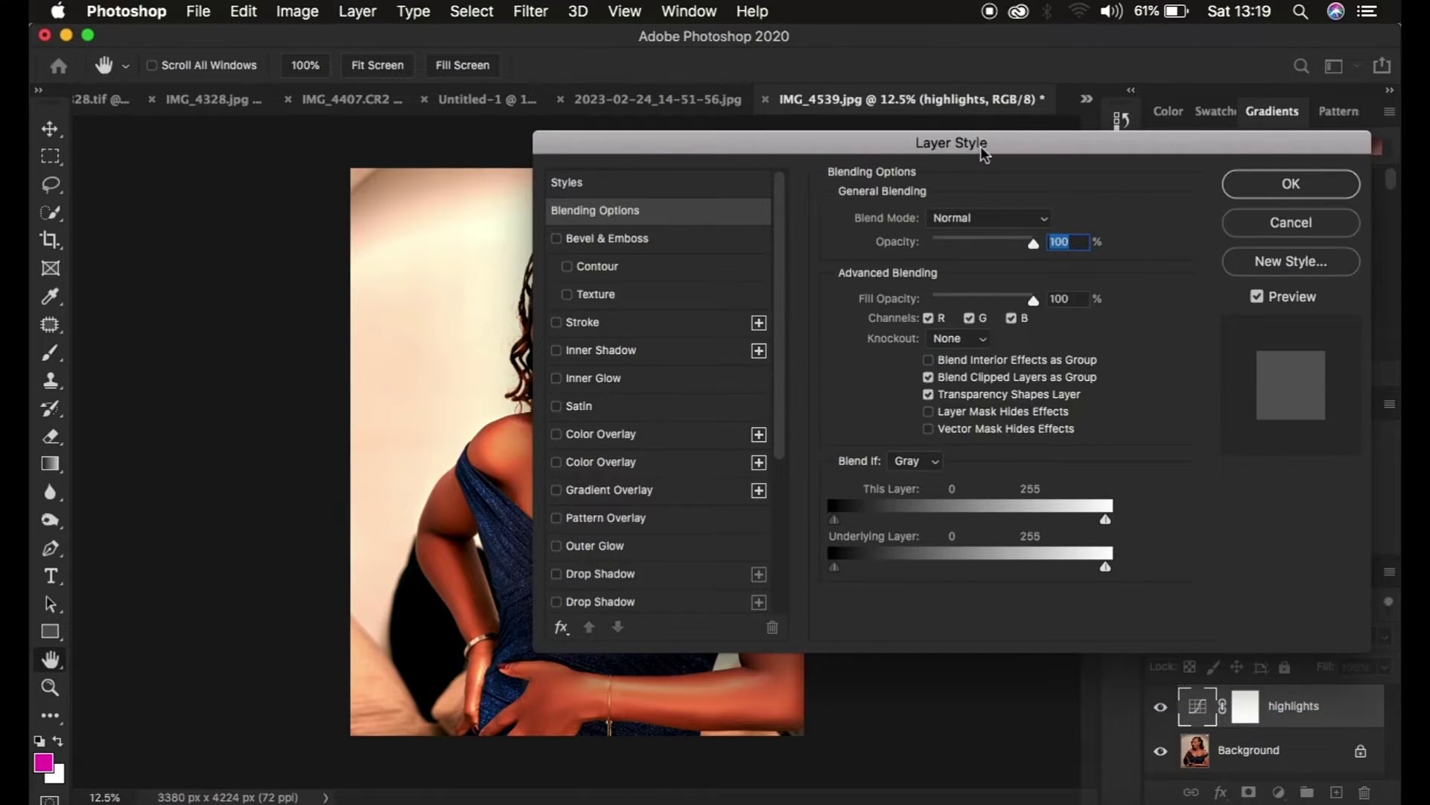
pyautogui.click(1296, 222)
pyautogui.press('b')
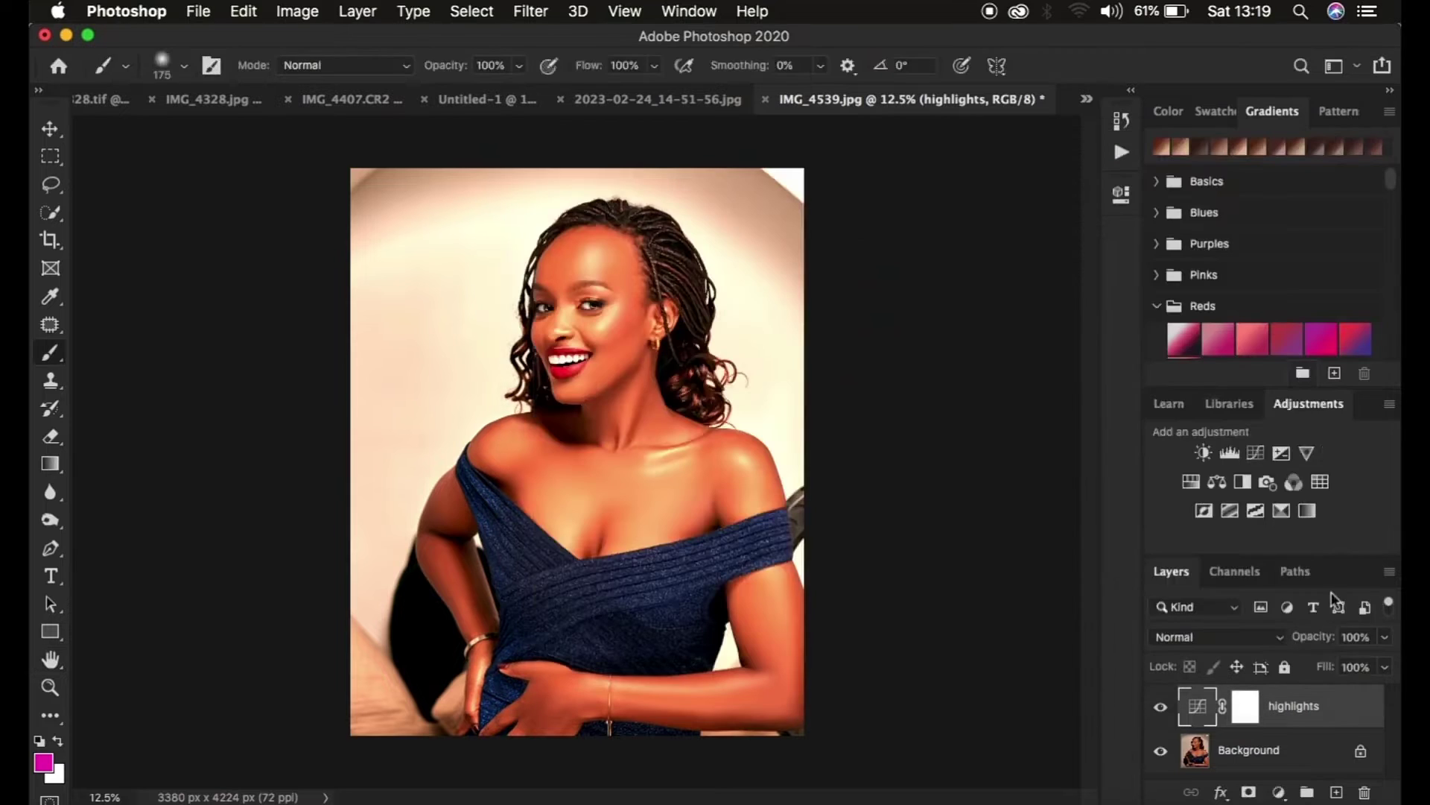
# In the highlights layer's blending options, keep Blend If on Gray and split the Underlying Layer's dark slider to 139 / 183
pyautogui.doubleClick(1362, 719)
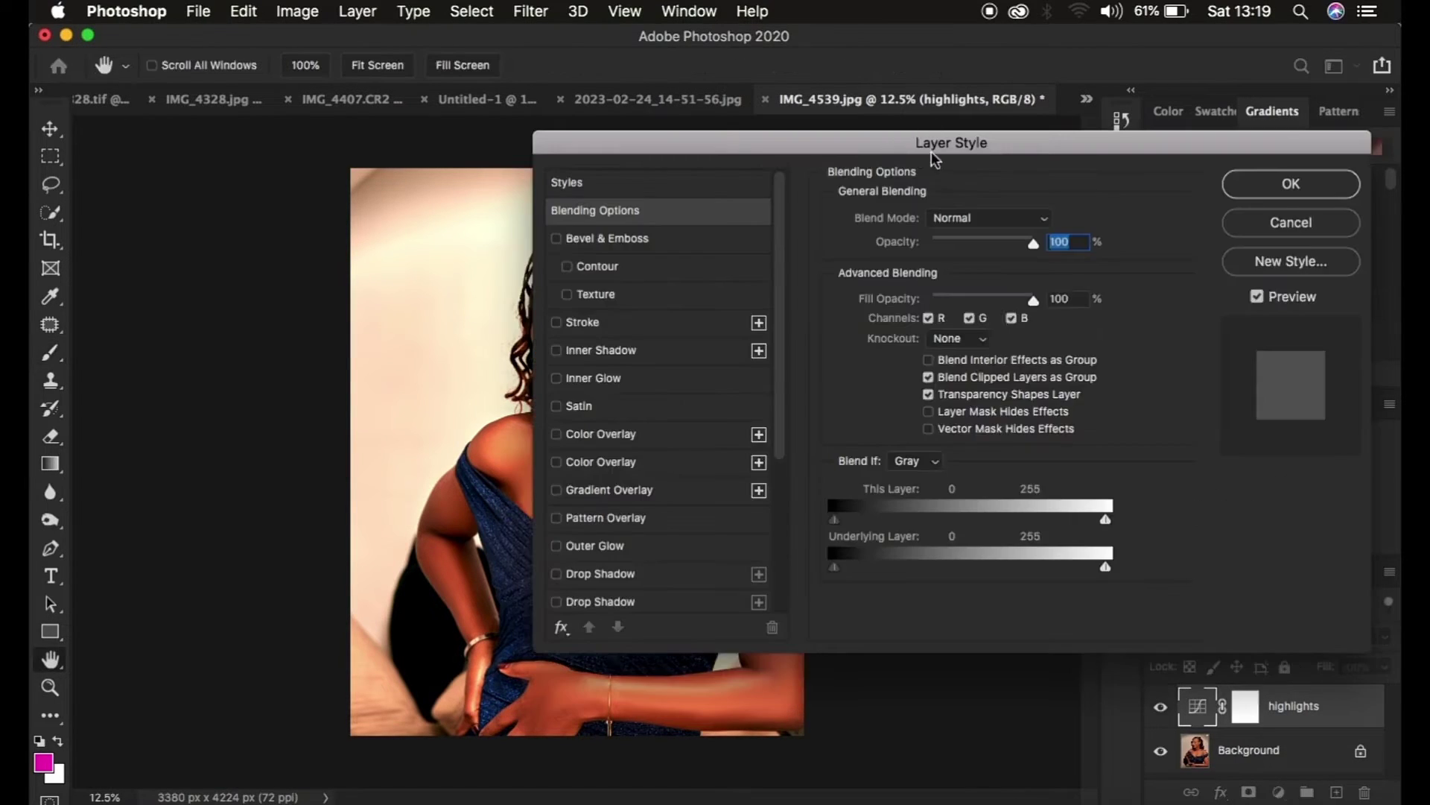
pyautogui.moveTo(945, 142); pyautogui.dragTo(1124, 45)
pyautogui.click(1056, 359)
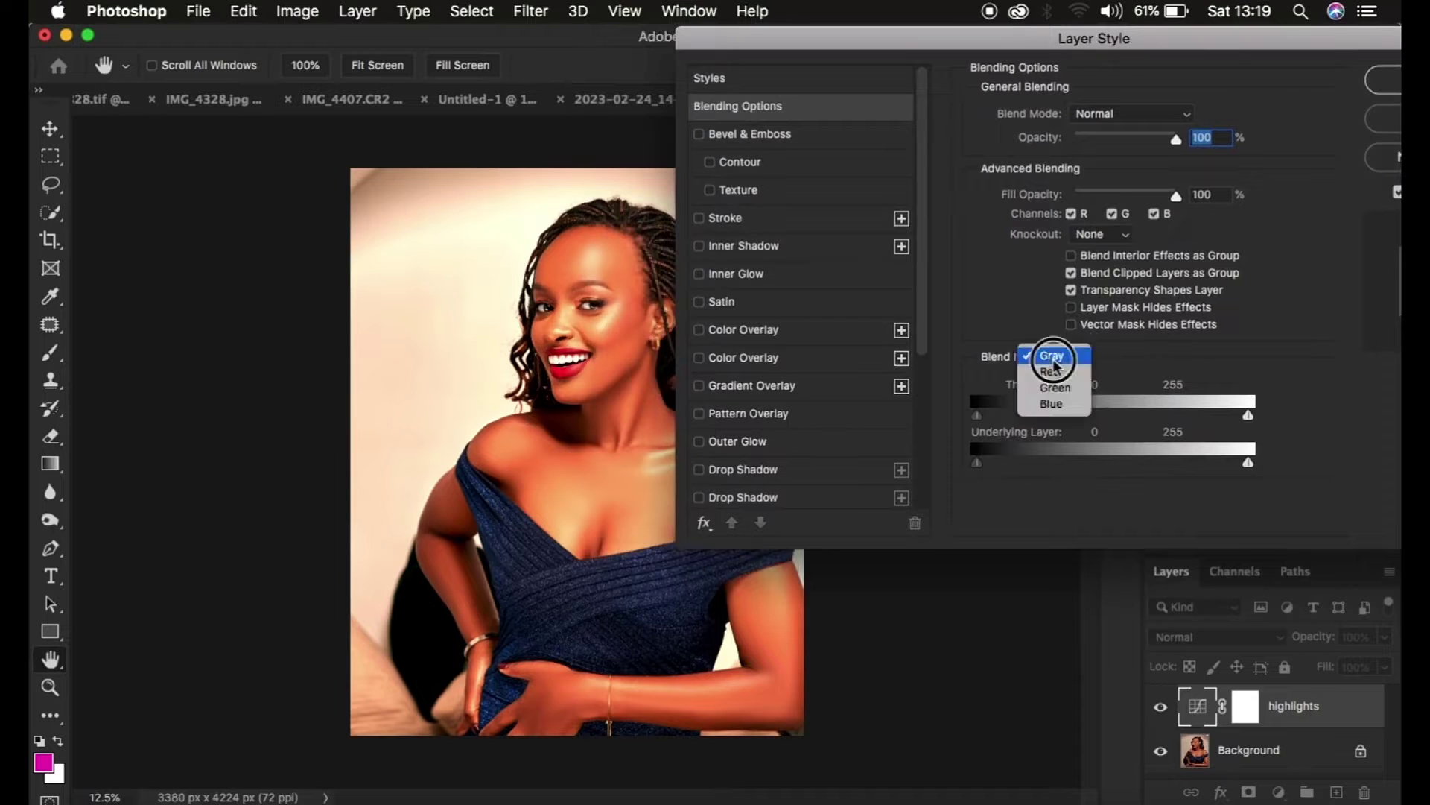
pyautogui.click(1054, 361)
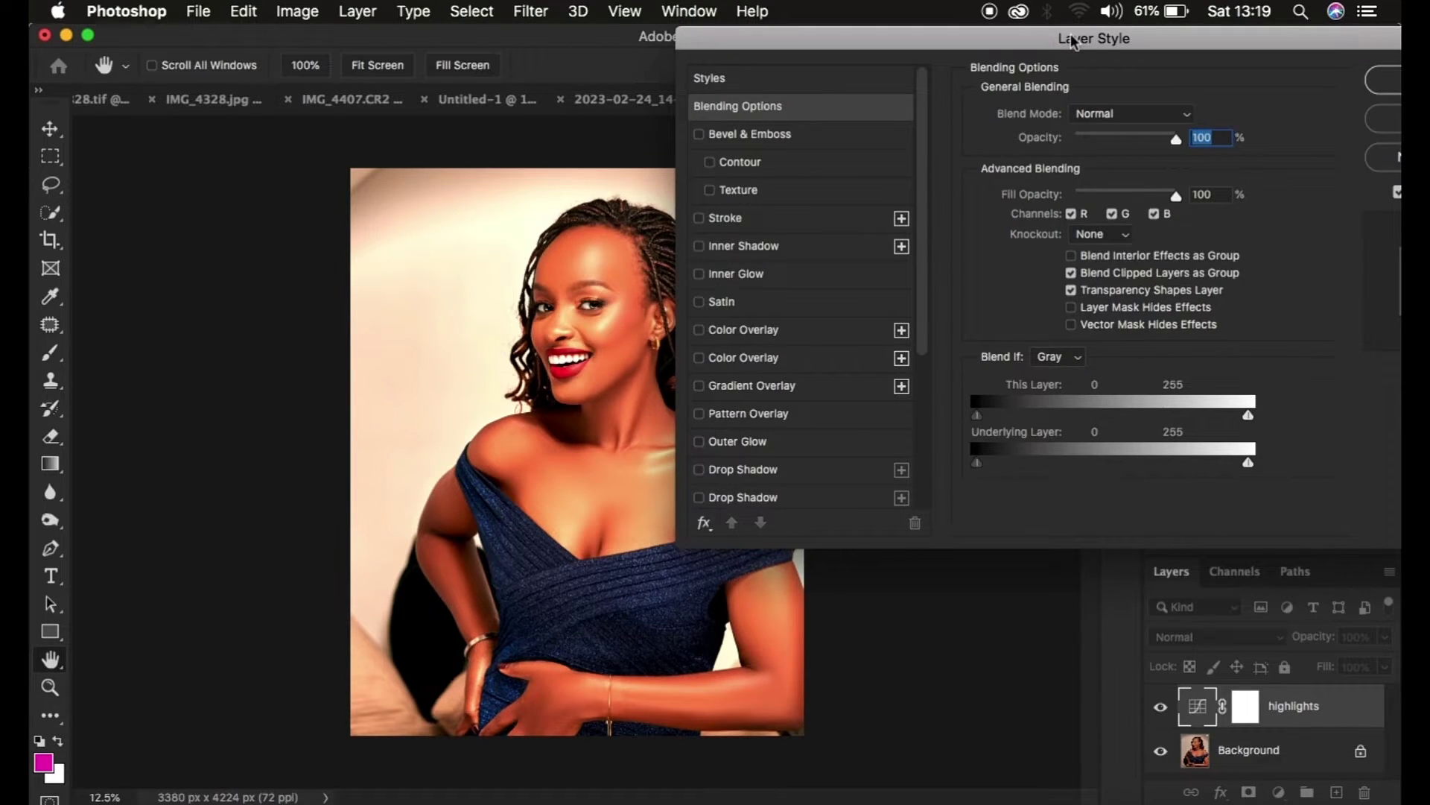
pyautogui.moveTo(1060, 35); pyautogui.dragTo(1122, 34)
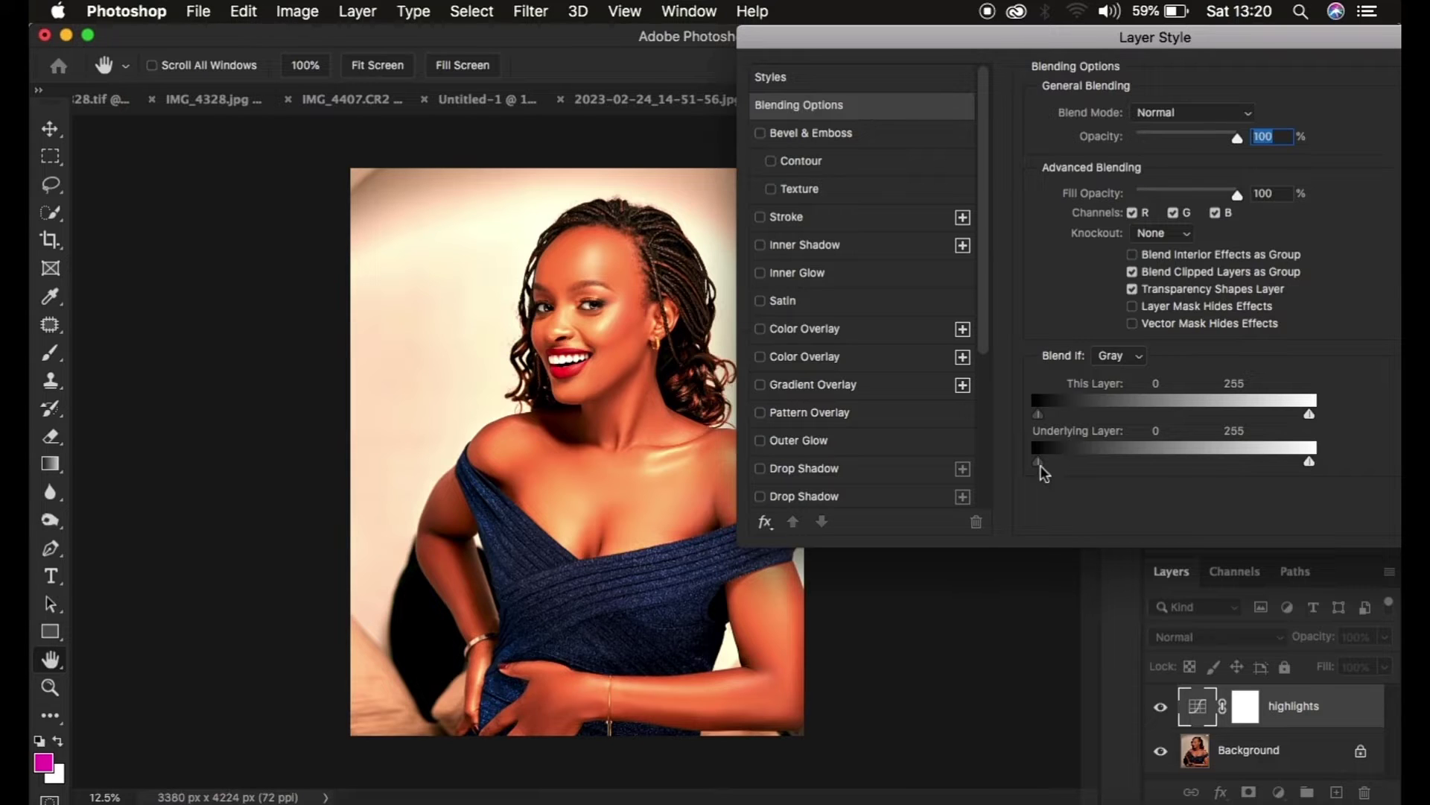
pyautogui.moveTo(1040, 465); pyautogui.dragTo(1192, 464)
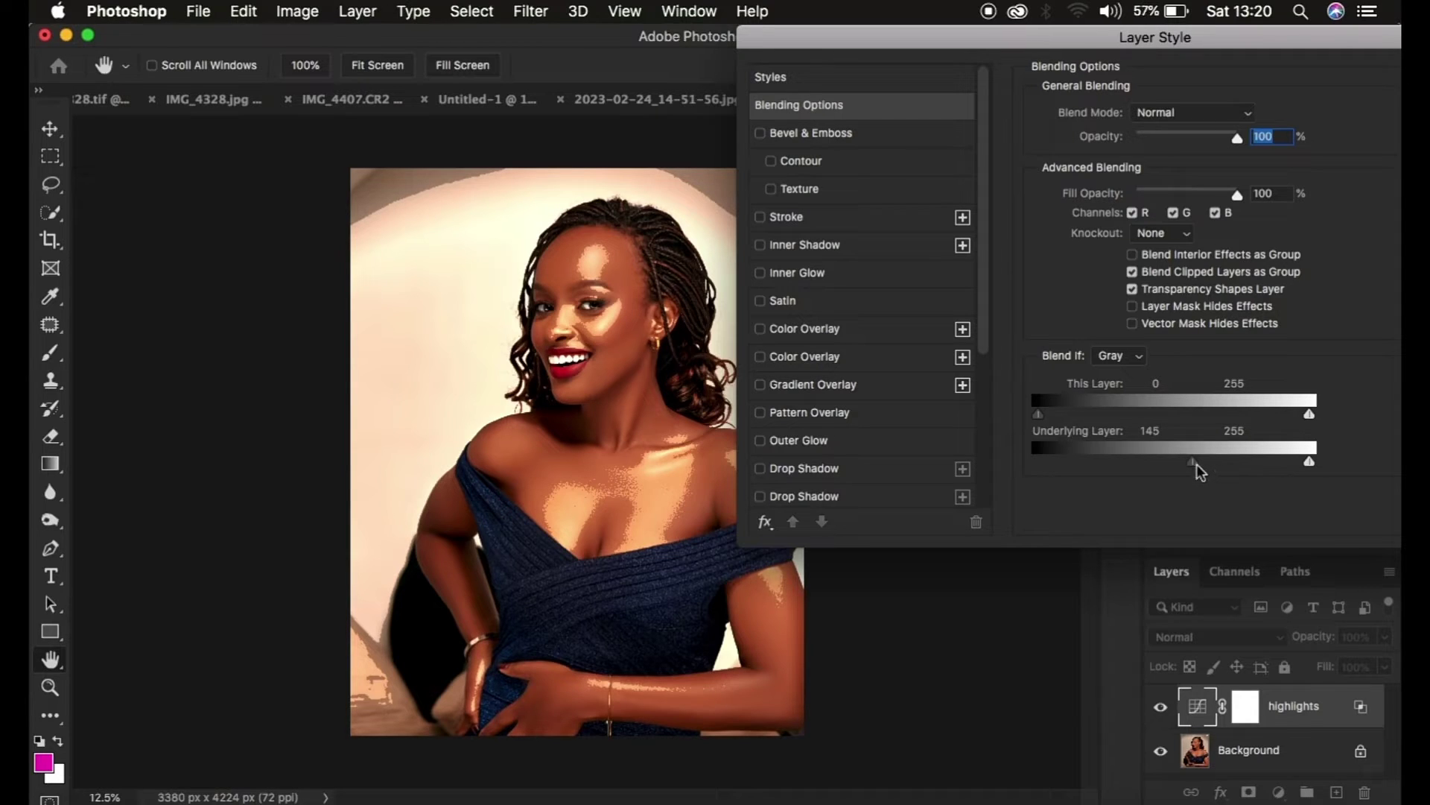
pyautogui.moveTo(1197, 464)
pyautogui.mouseDown()
pyautogui.moveTo(1228, 467)
pyautogui.moveTo(1186, 469)
pyautogui.mouseUp()
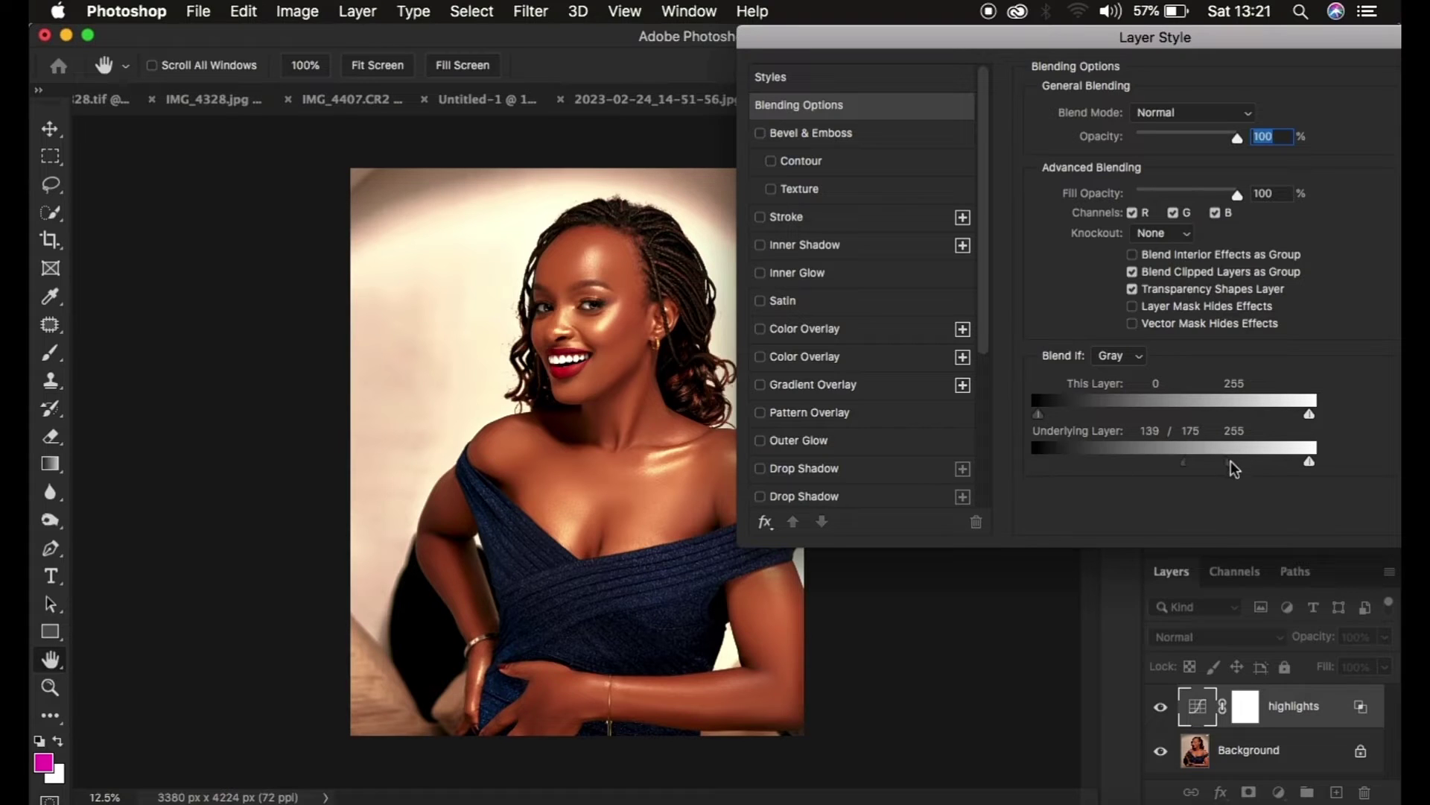
pyautogui.moveTo(1229, 462); pyautogui.dragTo(1235, 465)
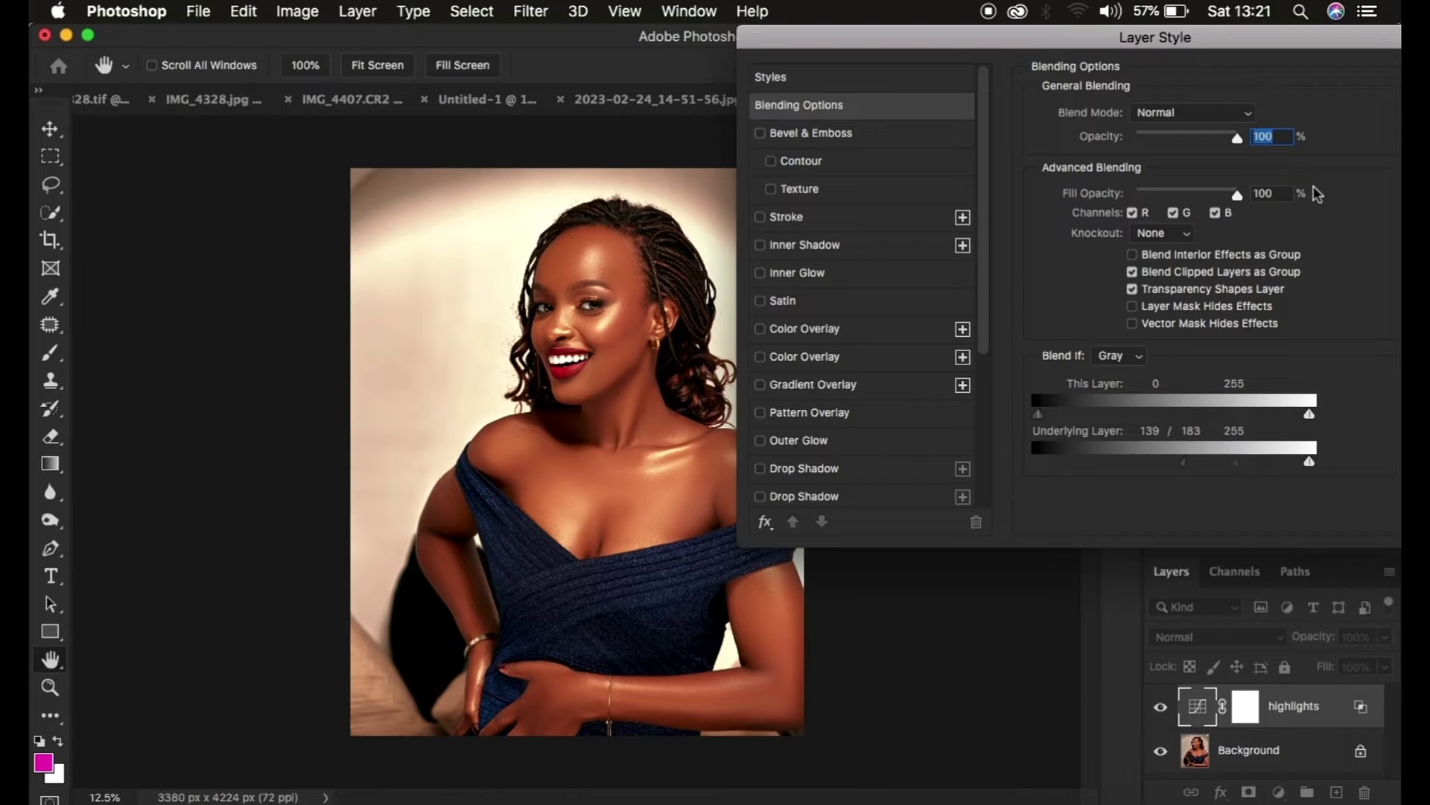
pyautogui.moveTo(1276, 49); pyautogui.dragTo(996, 75)
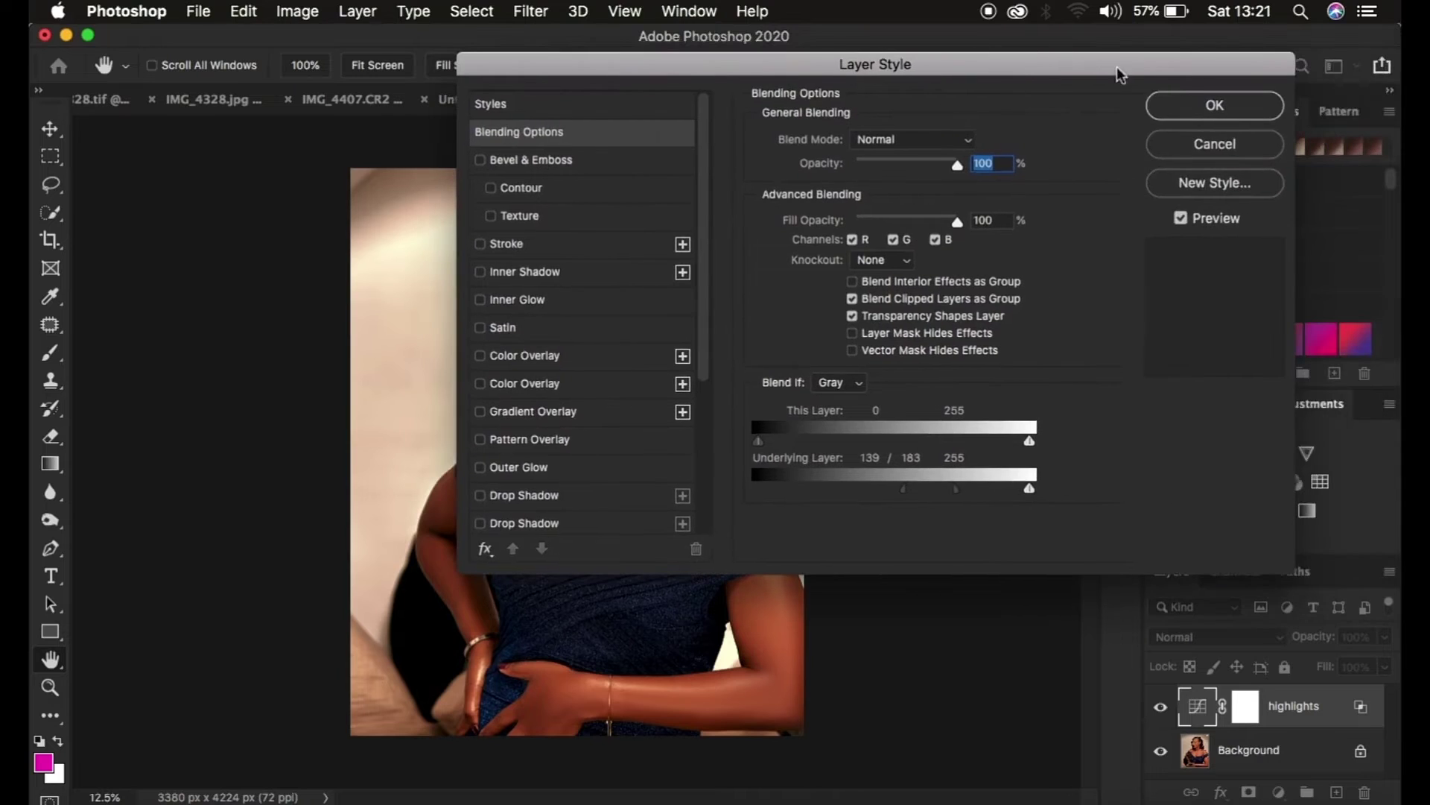
pyautogui.click(1205, 106)
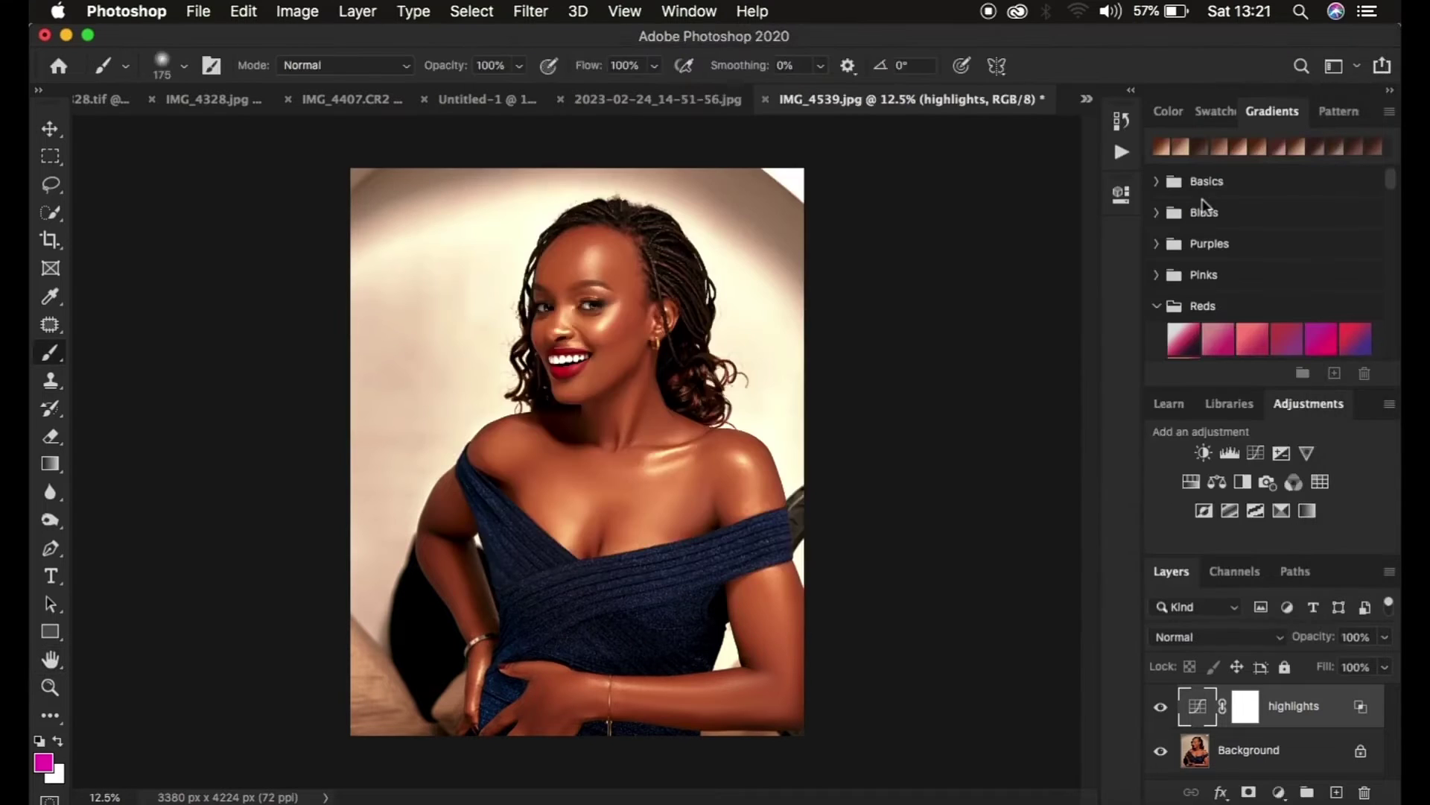
# Compare the portrait with and without the highlights layer after the Blend If adjustment
pyautogui.click(1161, 712)
pyautogui.click(1161, 712)
pyautogui.click(1161, 712)
pyautogui.click(1161, 712)
pyautogui.click(1161, 712)
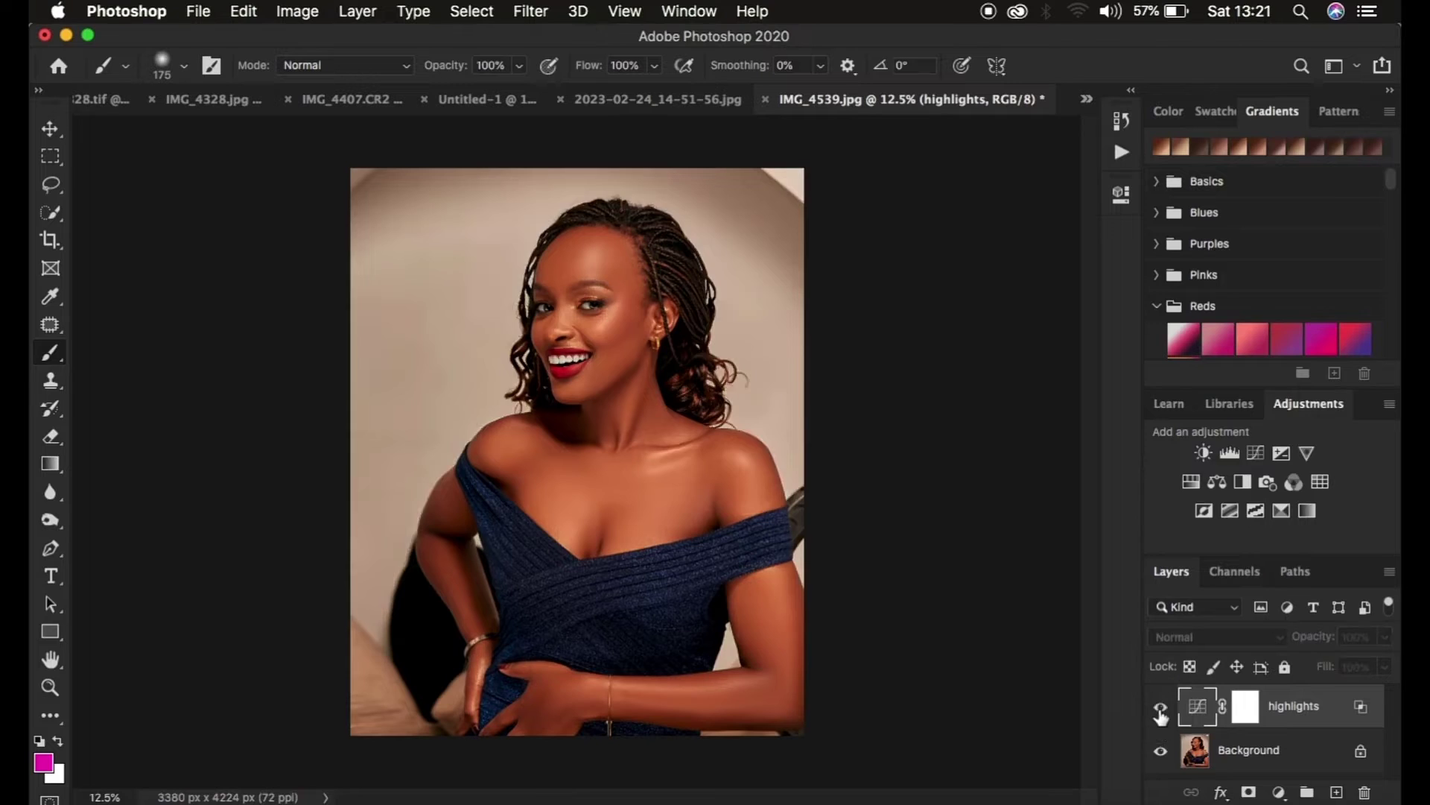
pyautogui.click(1161, 711)
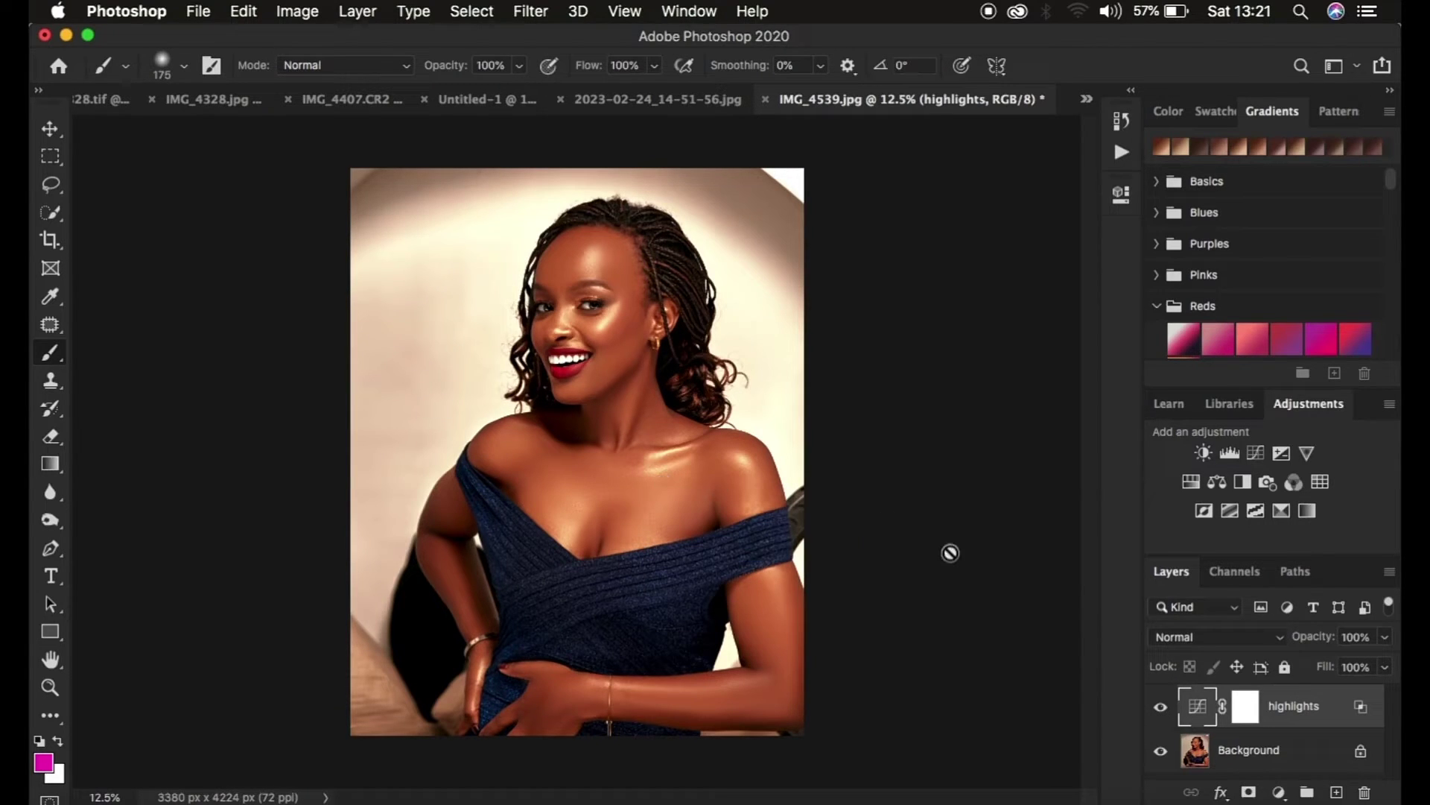
# Invert the highlights layer's mask to black and choose the Brush Tool with the Soft Round tip at 0% hardness
pyautogui.click(1245, 709)
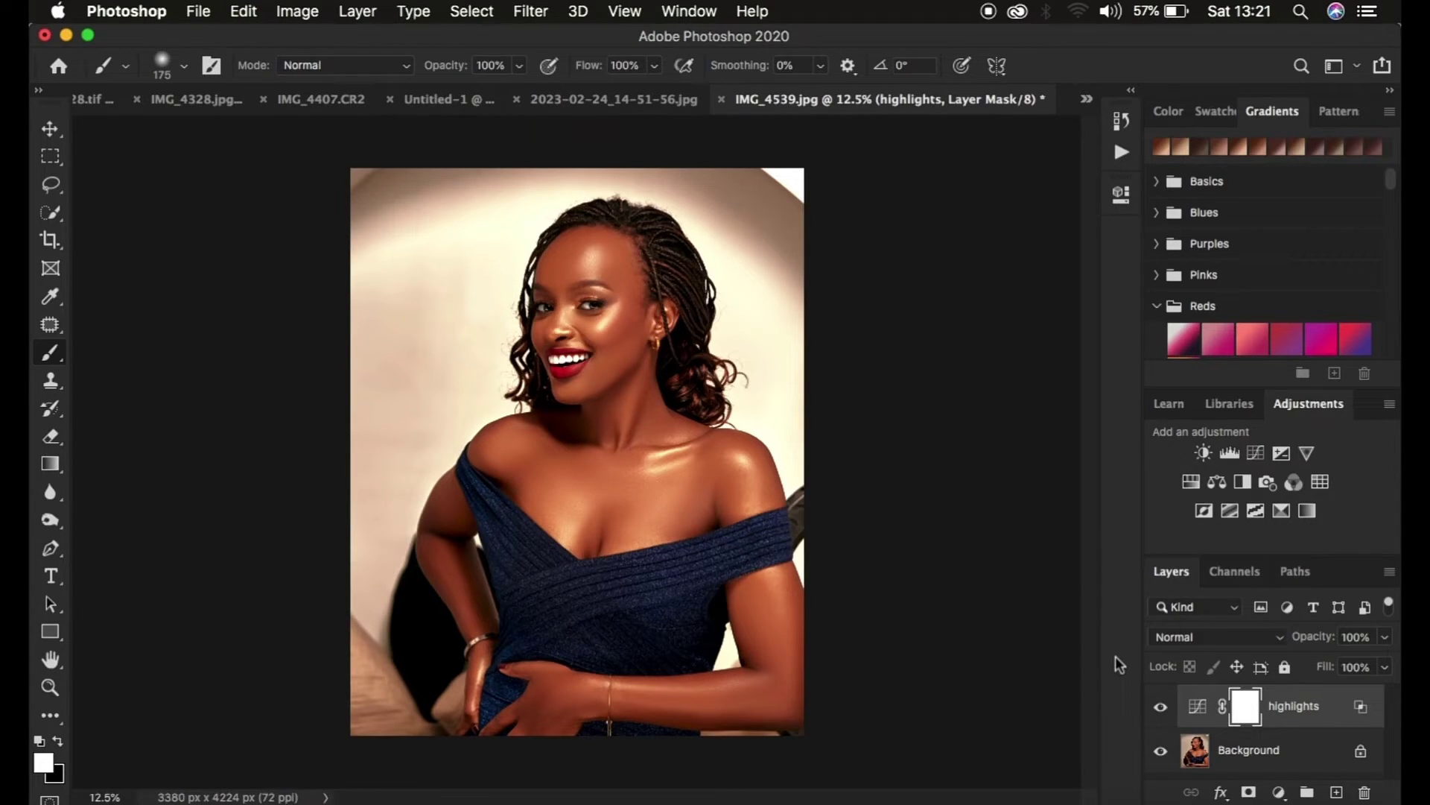
pyautogui.press('super+i')
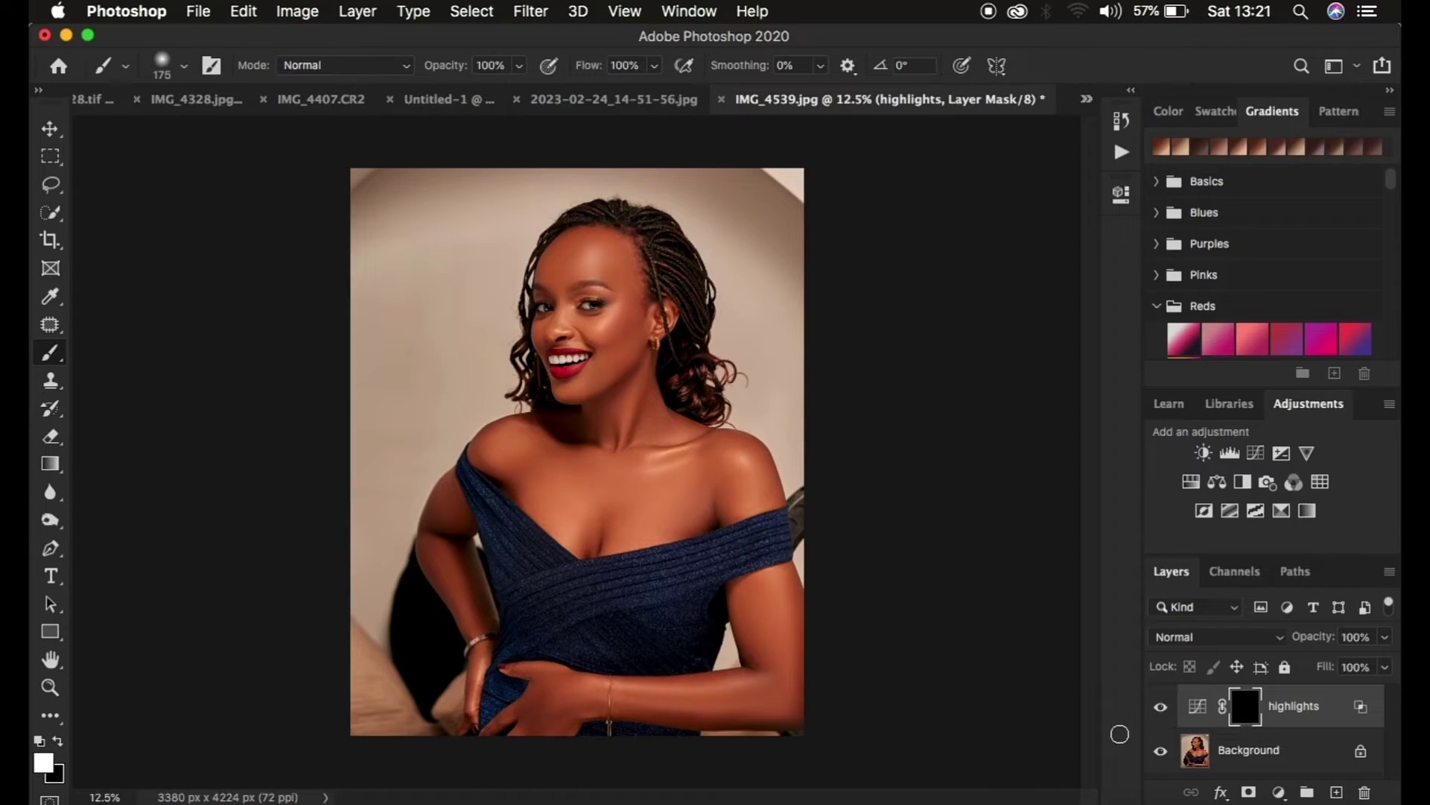
pyautogui.rightClick(54, 361)
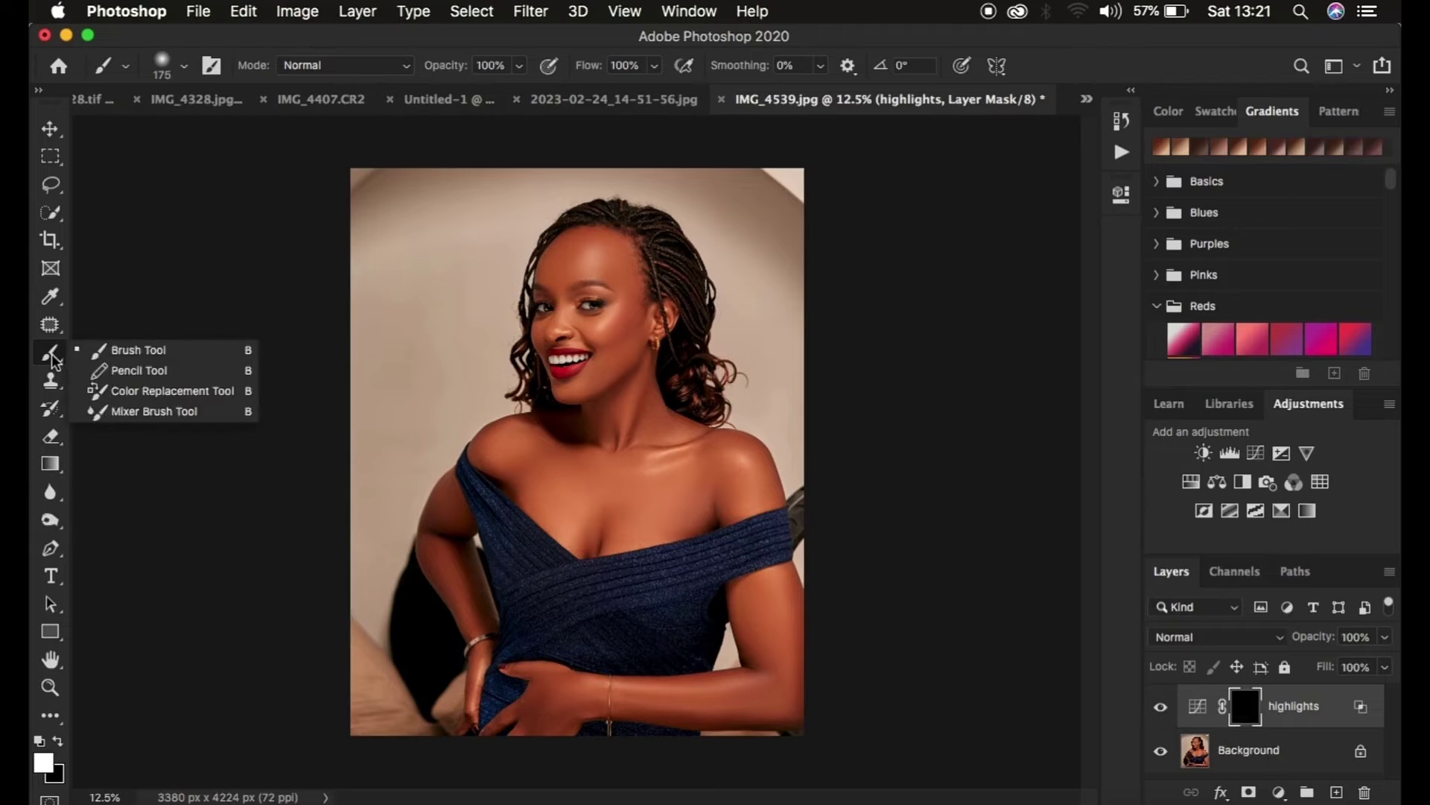
pyautogui.click(151, 354)
pyautogui.click(185, 68)
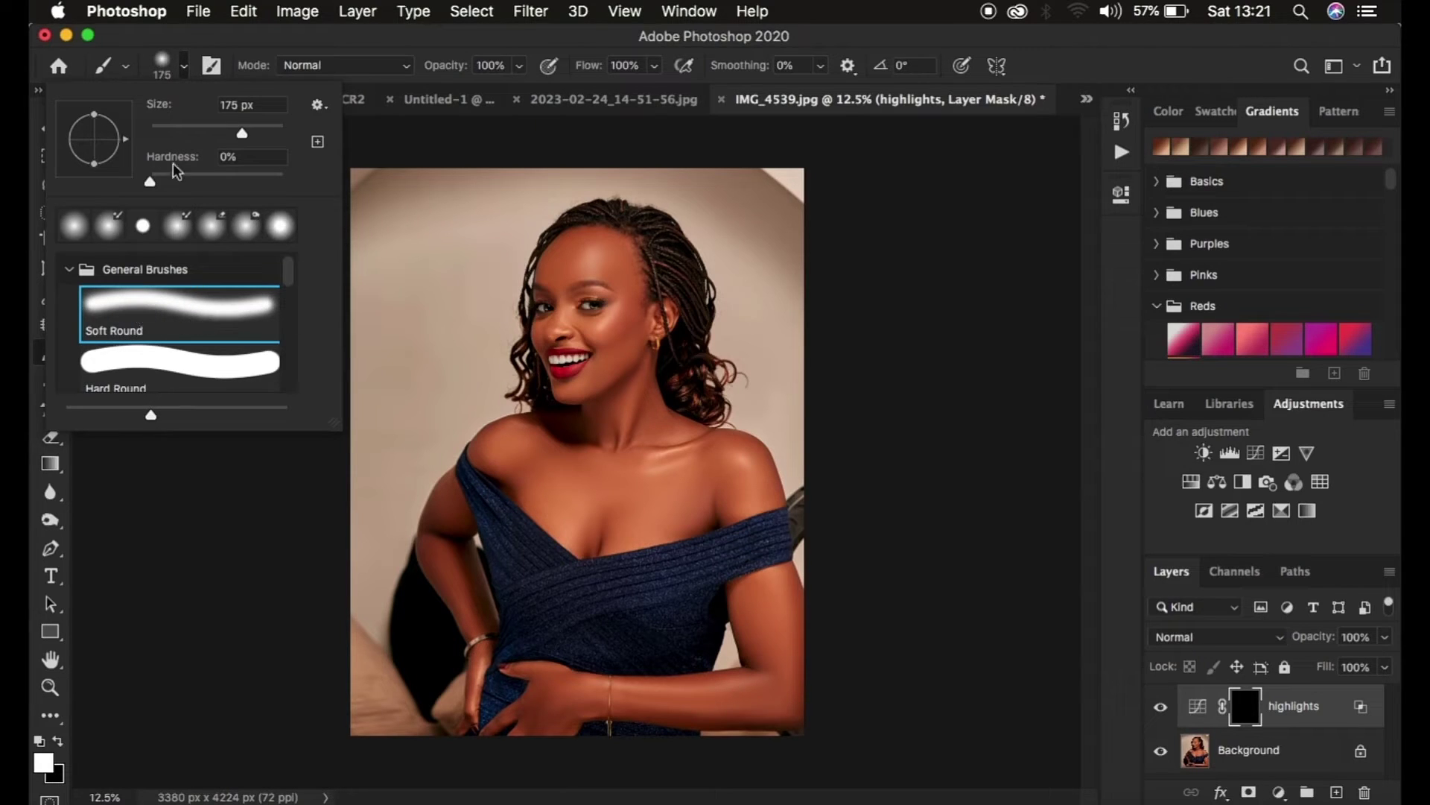
pyautogui.click(184, 70)
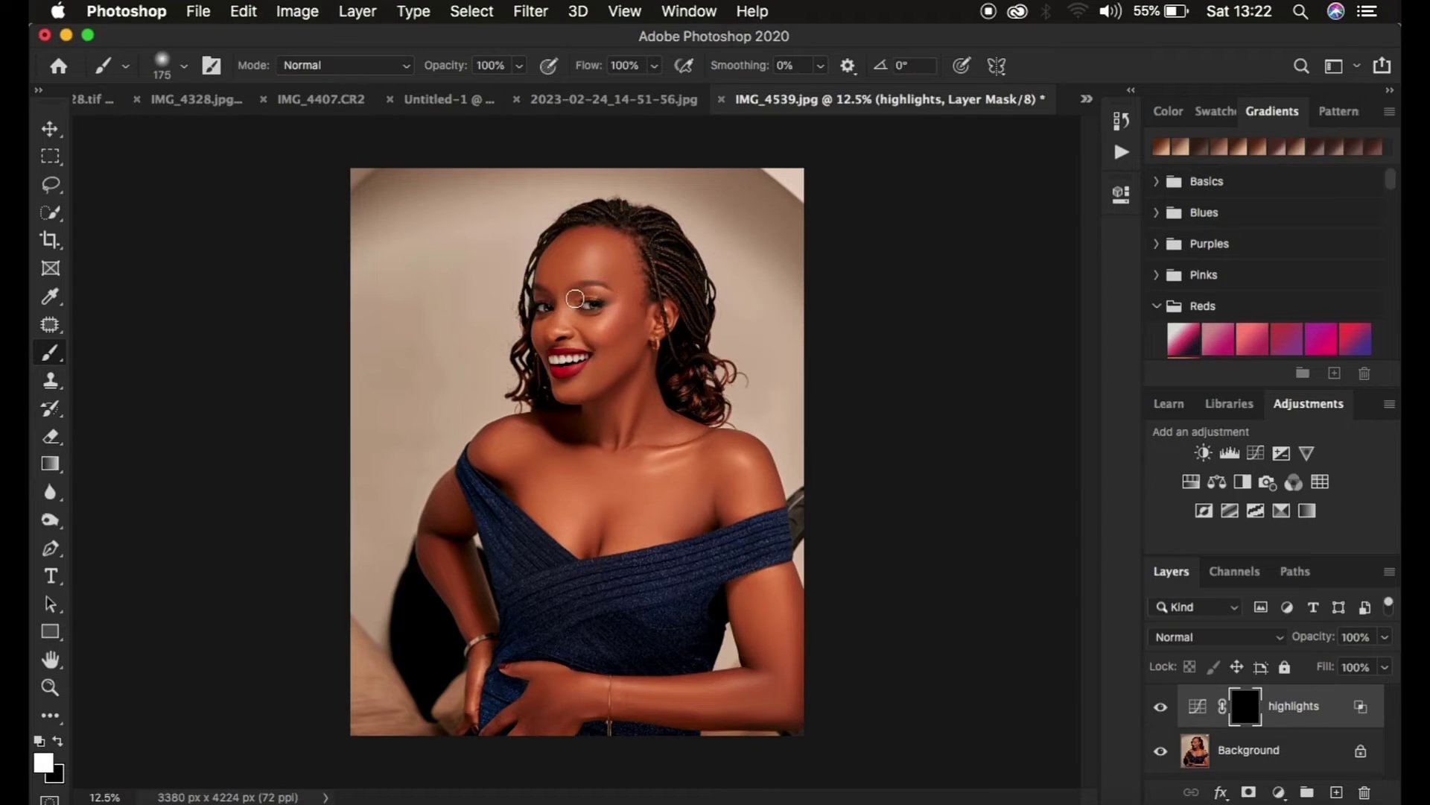
# Enlarge the brush to 400 px and paint white on the highlights mask over the woman's face, chest, shoulders and arms
pyautogui.press(']')
pyautogui.press(']')
pyautogui.press(']')
pyautogui.press(']')
pyautogui.click(582, 259)
pyautogui.moveTo(611, 328); pyautogui.dragTo(568, 307)
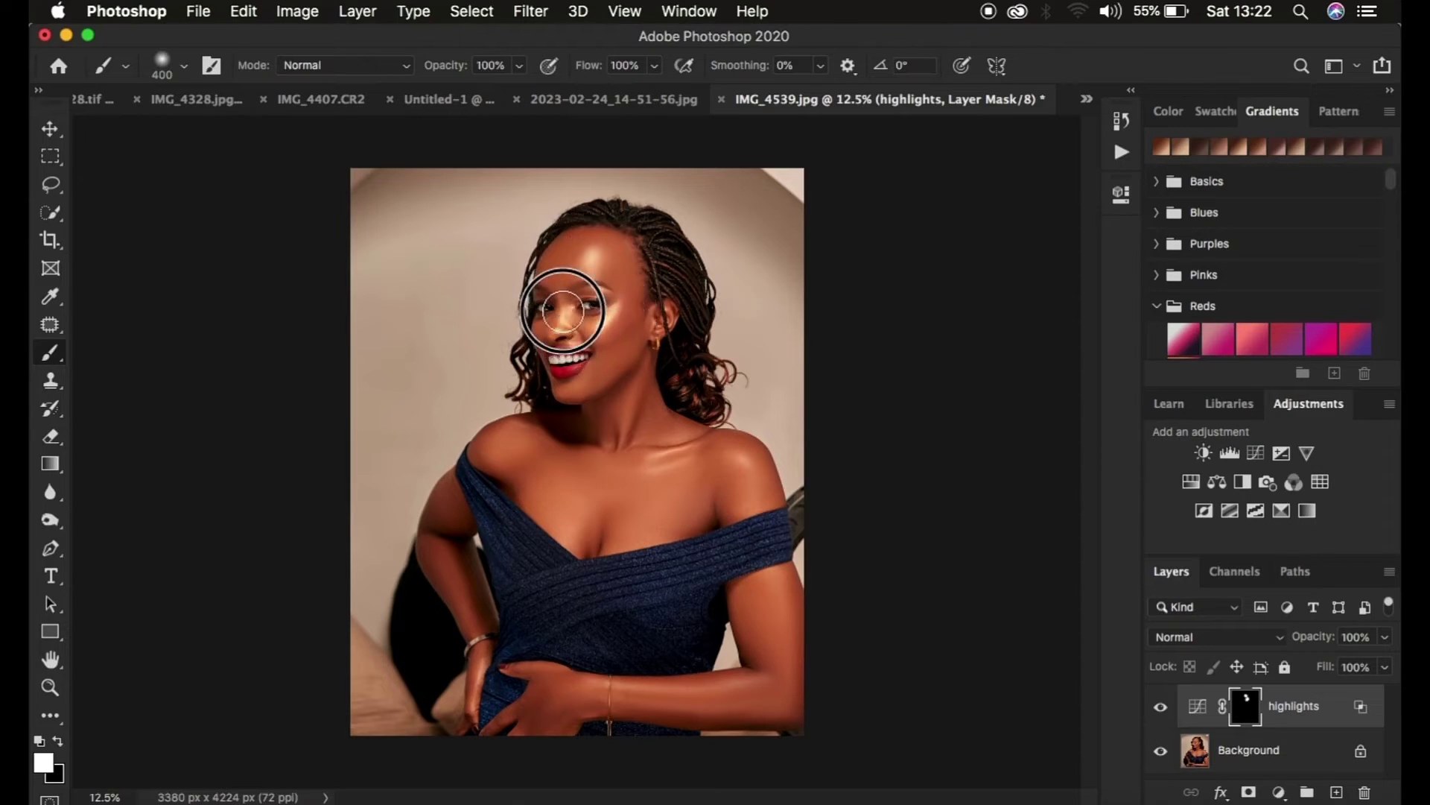
pyautogui.moveTo(638, 430)
pyautogui.mouseDown()
pyautogui.moveTo(672, 486)
pyautogui.moveTo(693, 459)
pyautogui.moveTo(658, 467)
pyautogui.moveTo(743, 477)
pyautogui.moveTo(714, 467)
pyautogui.moveTo(608, 501)
pyautogui.moveTo(651, 509)
pyautogui.moveTo(612, 483)
pyautogui.moveTo(639, 456)
pyautogui.moveTo(554, 476)
pyautogui.moveTo(600, 518)
pyautogui.moveTo(523, 449)
pyautogui.moveTo(595, 458)
pyautogui.moveTo(626, 410)
pyautogui.moveTo(608, 387)
pyautogui.moveTo(646, 294)
pyautogui.moveTo(648, 338)
pyautogui.moveTo(614, 268)
pyautogui.moveTo(554, 282)
pyautogui.moveTo(557, 314)
pyautogui.moveTo(605, 336)
pyautogui.moveTo(564, 381)
pyautogui.moveTo(603, 353)
pyautogui.moveTo(632, 298)
pyautogui.mouseUp()
pyautogui.moveTo(782, 574)
pyautogui.mouseDown()
pyautogui.moveTo(771, 615)
pyautogui.moveTo(778, 591)
pyautogui.moveTo(790, 654)
pyautogui.moveTo(687, 699)
pyautogui.moveTo(537, 683)
pyautogui.mouseUp()
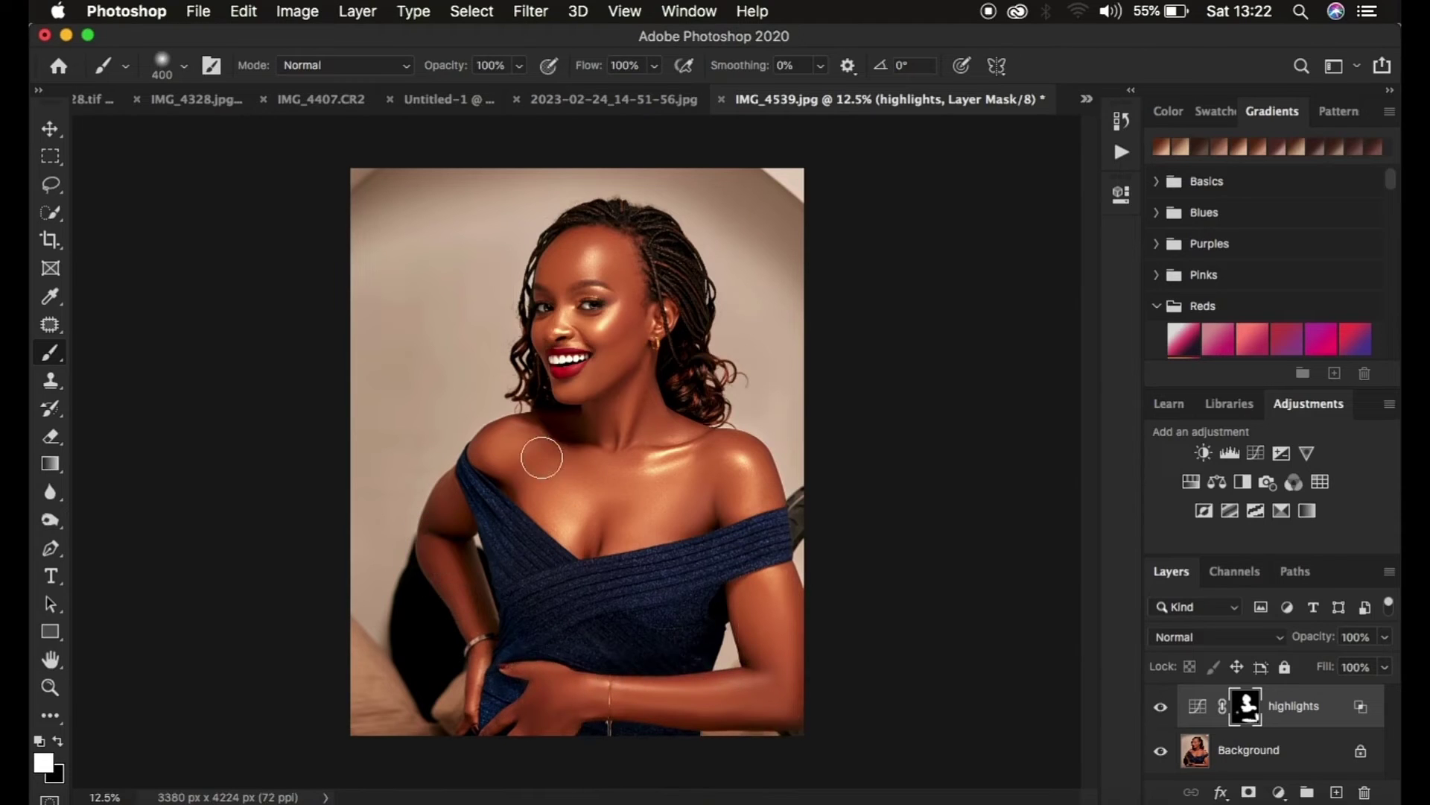
pyautogui.moveTo(542, 457)
pyautogui.mouseDown()
pyautogui.moveTo(508, 437)
pyautogui.moveTo(596, 469)
pyautogui.moveTo(616, 385)
pyautogui.moveTo(626, 397)
pyautogui.moveTo(617, 284)
pyautogui.moveTo(580, 261)
pyautogui.moveTo(632, 262)
pyautogui.moveTo(654, 325)
pyautogui.moveTo(609, 268)
pyautogui.moveTo(576, 256)
pyautogui.moveTo(570, 288)
pyautogui.moveTo(578, 260)
pyautogui.moveTo(631, 272)
pyautogui.moveTo(620, 329)
pyautogui.moveTo(565, 327)
pyautogui.moveTo(588, 252)
pyautogui.mouseUp()
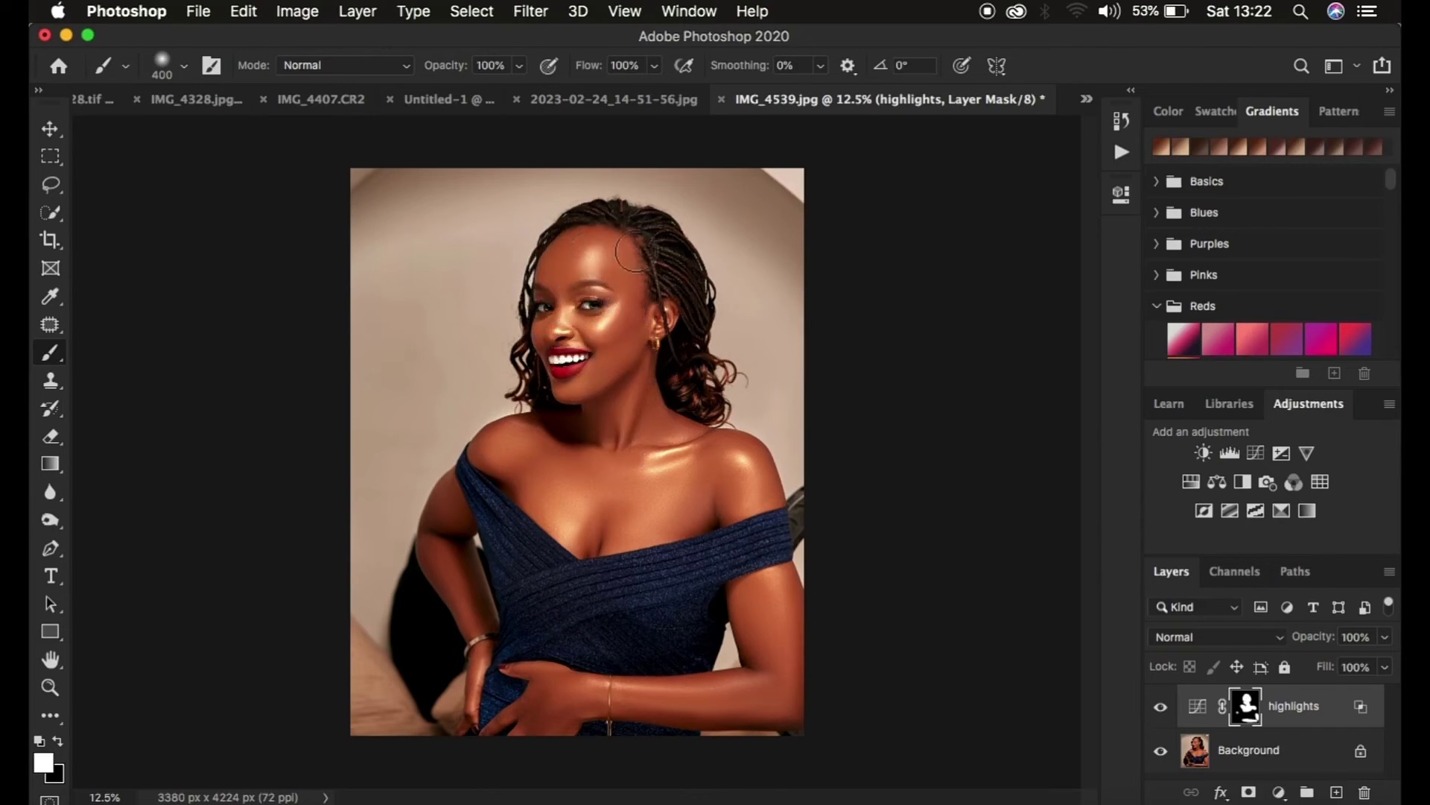
# Toggle the highlights layer's visibility to compare the painted skin highlights and view the portrait at 6.25%
pyautogui.click(1163, 707)
pyautogui.click(1161, 709)
pyautogui.click(1159, 712)
pyautogui.click(1159, 711)
pyautogui.press('super+minus')
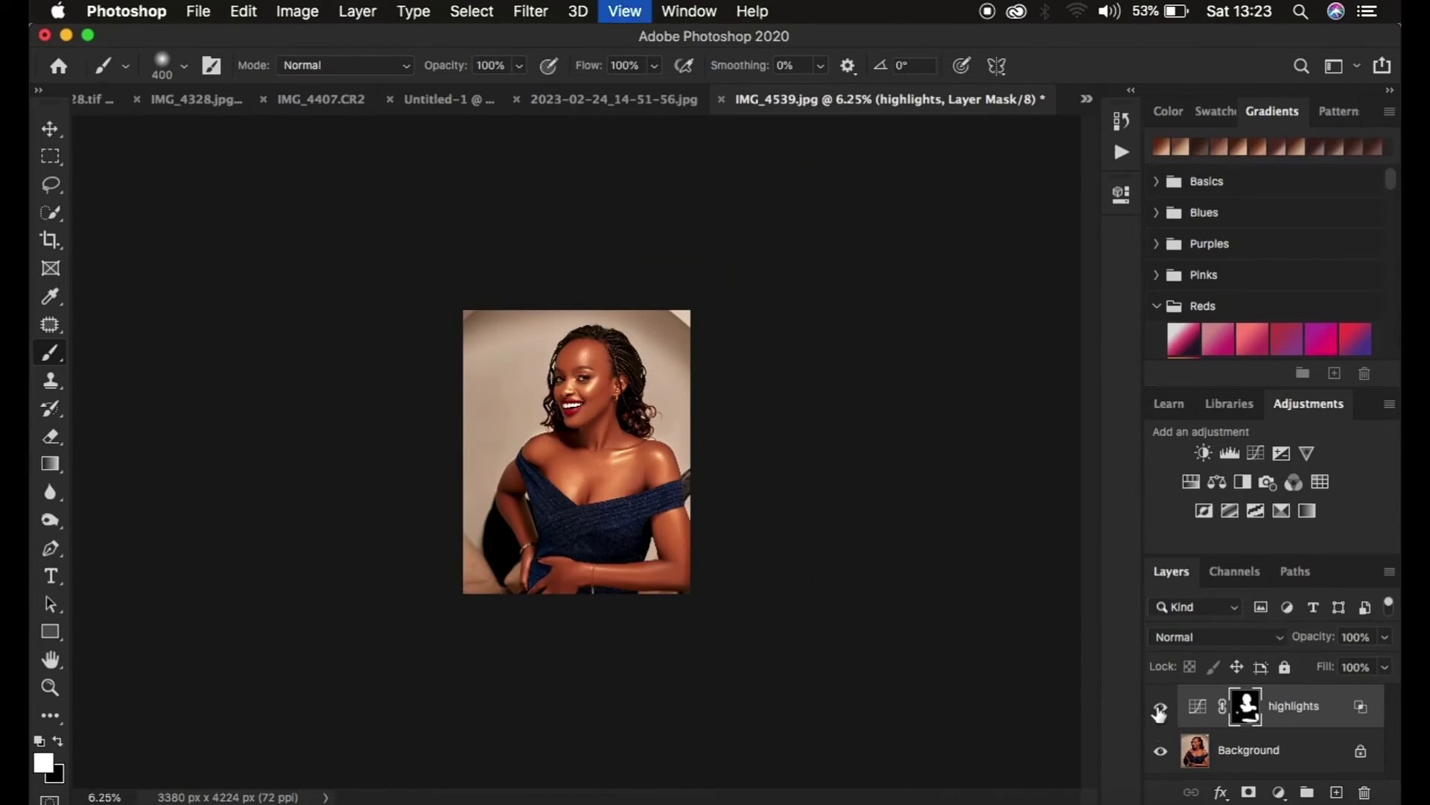
# Lower the highlights layer's opacity to 90%
pyautogui.press('super+plus')
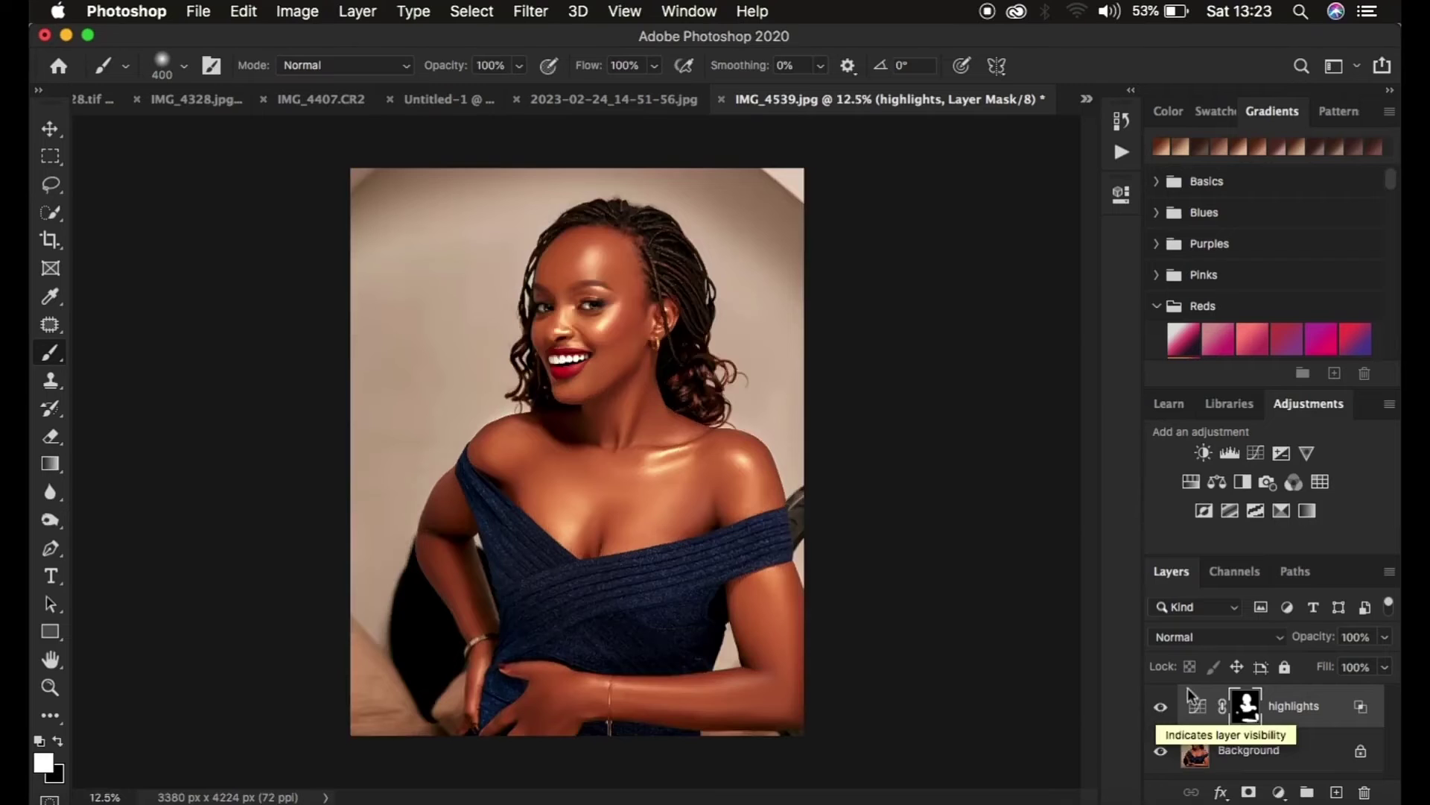
pyautogui.moveTo(1315, 638); pyautogui.dragTo(1303, 641)
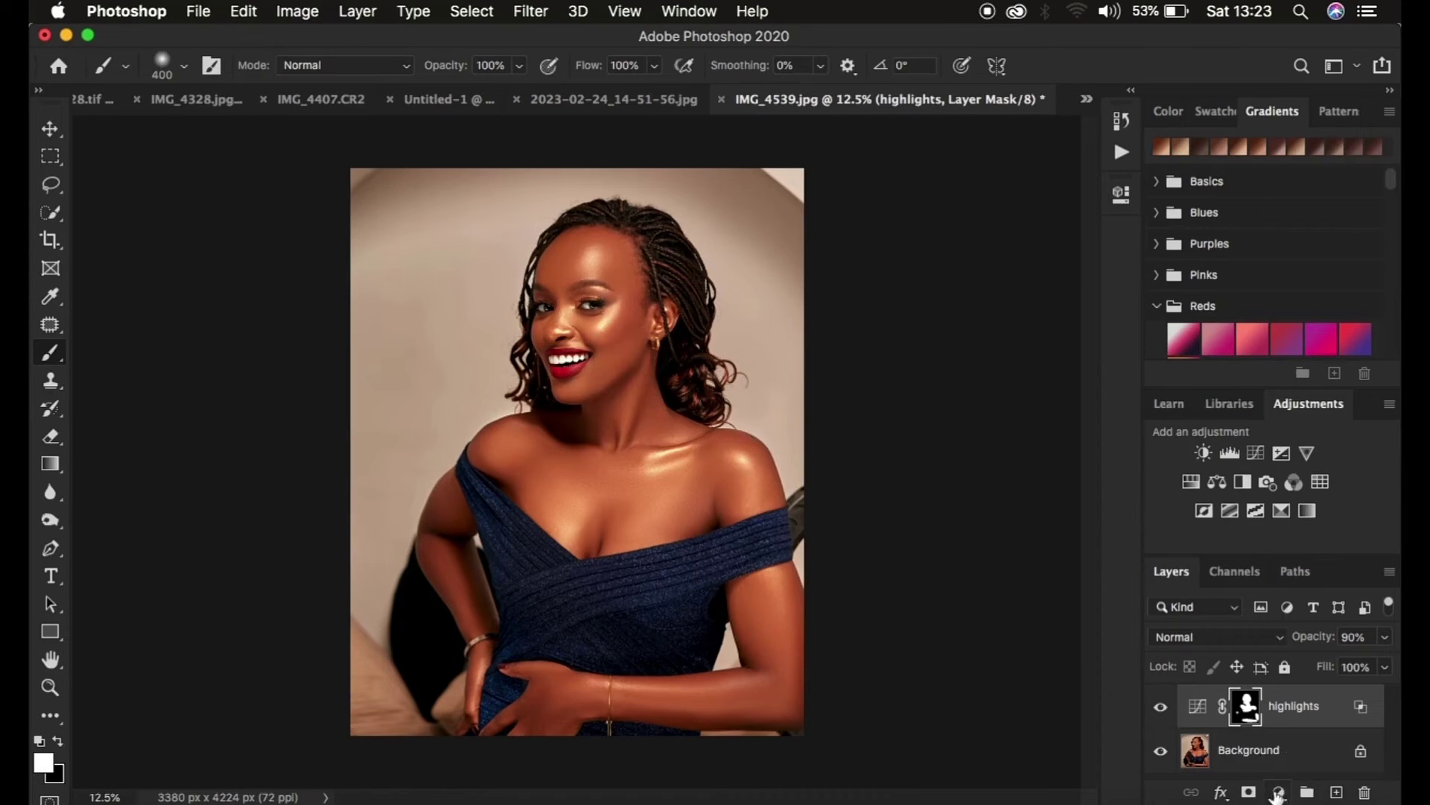
# Add a Curves adjustment layer above the highlights layer and move its black point inward to input 26, output 0
pyautogui.click(1278, 792)
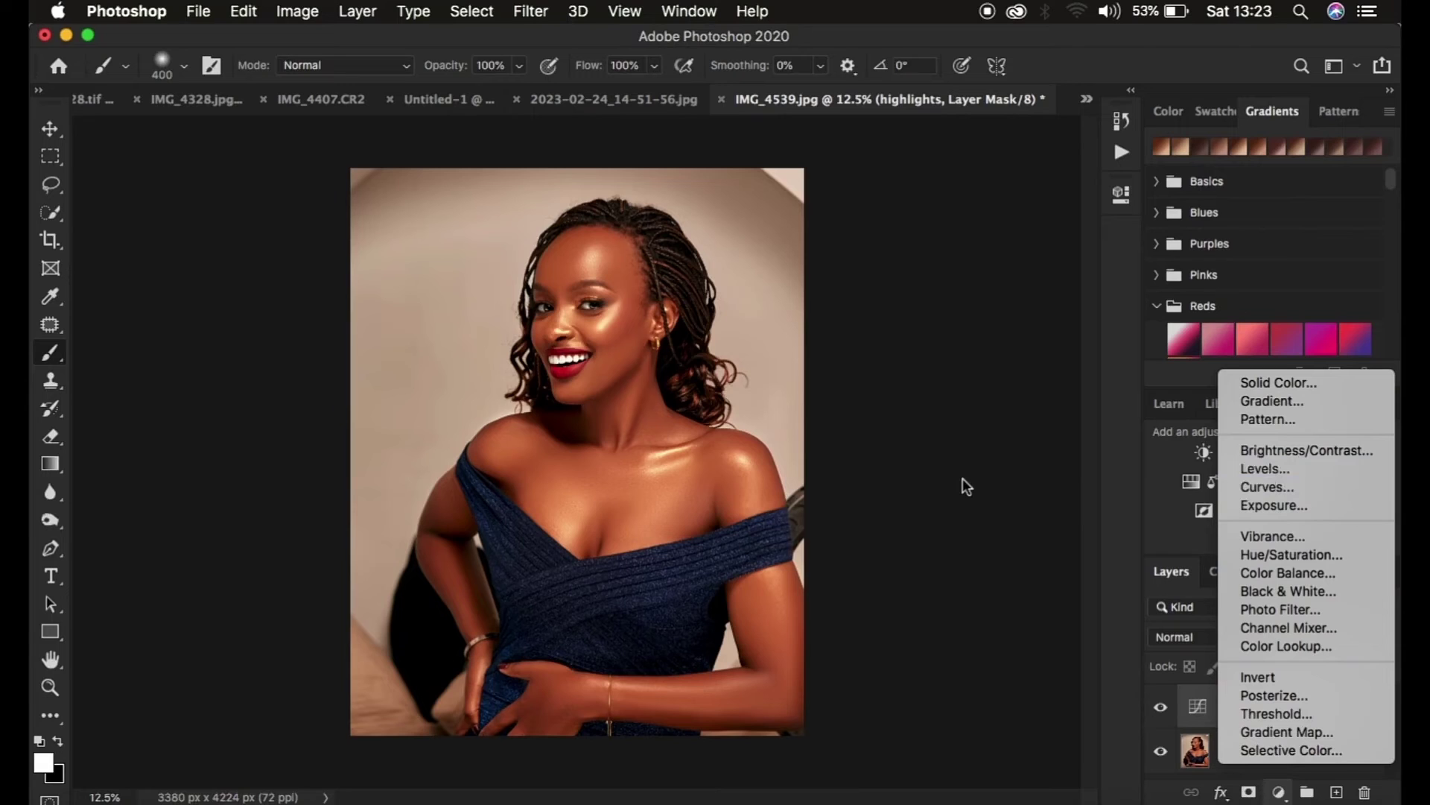
pyautogui.click(1268, 486)
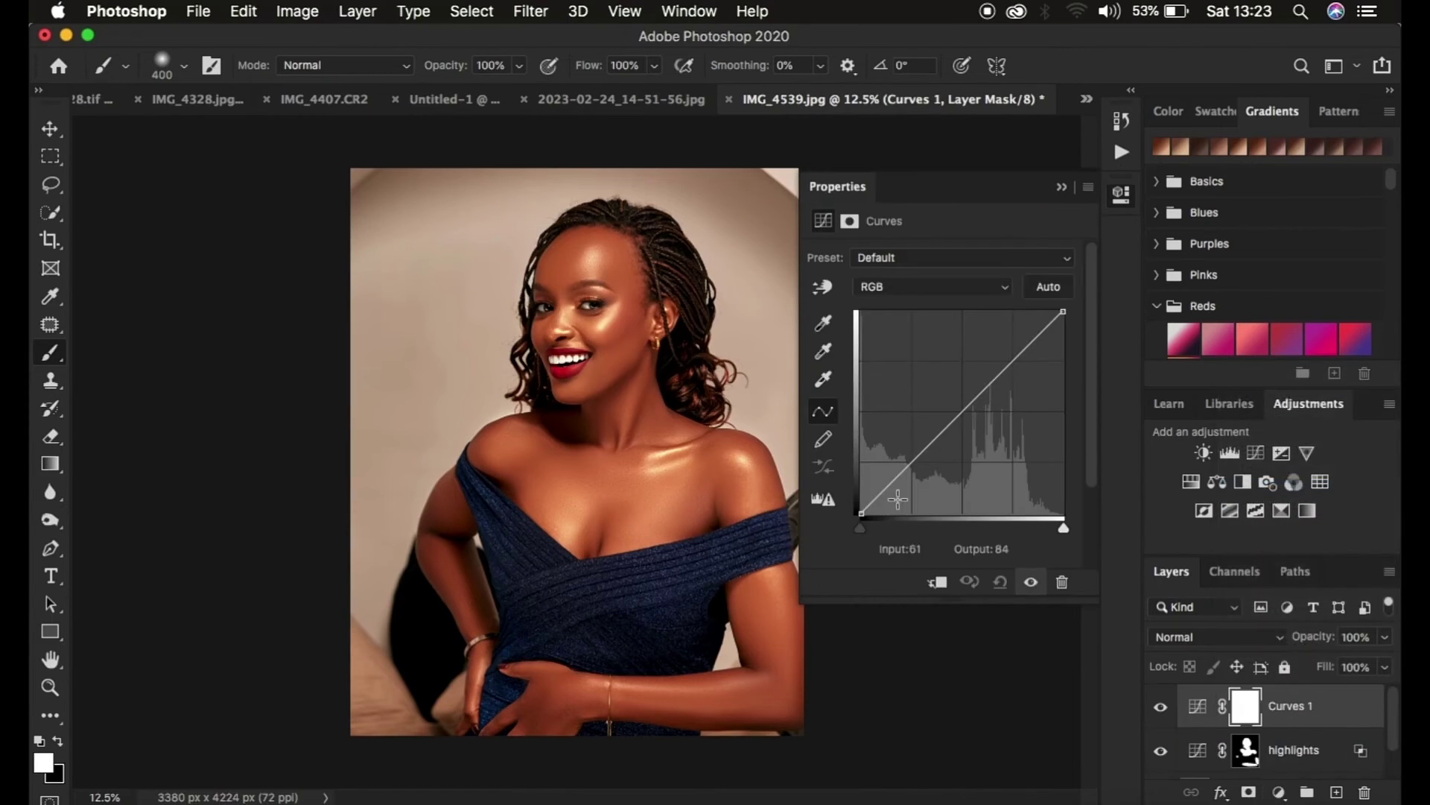
pyautogui.moveTo(861, 527); pyautogui.dragTo(882, 534)
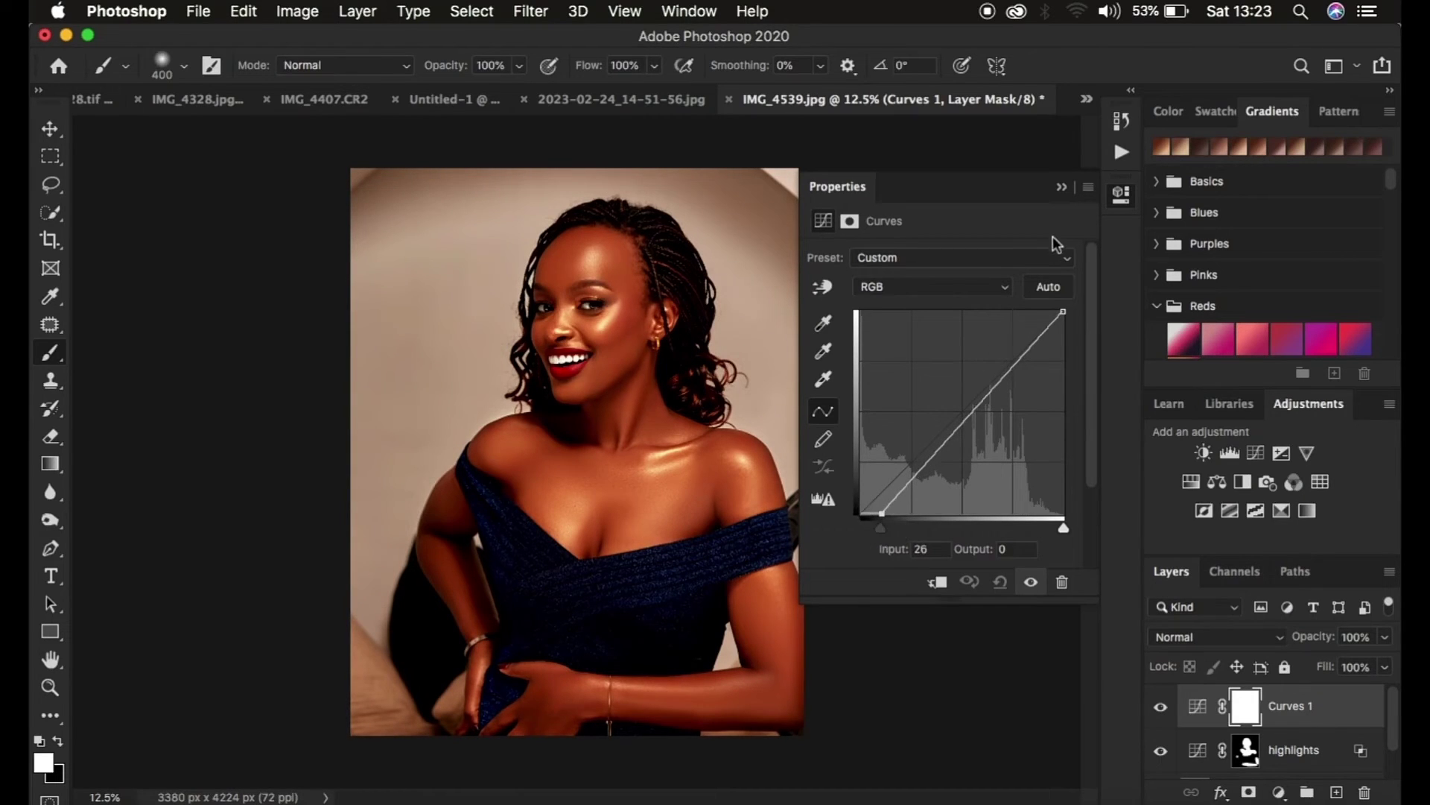
pyautogui.click(1062, 191)
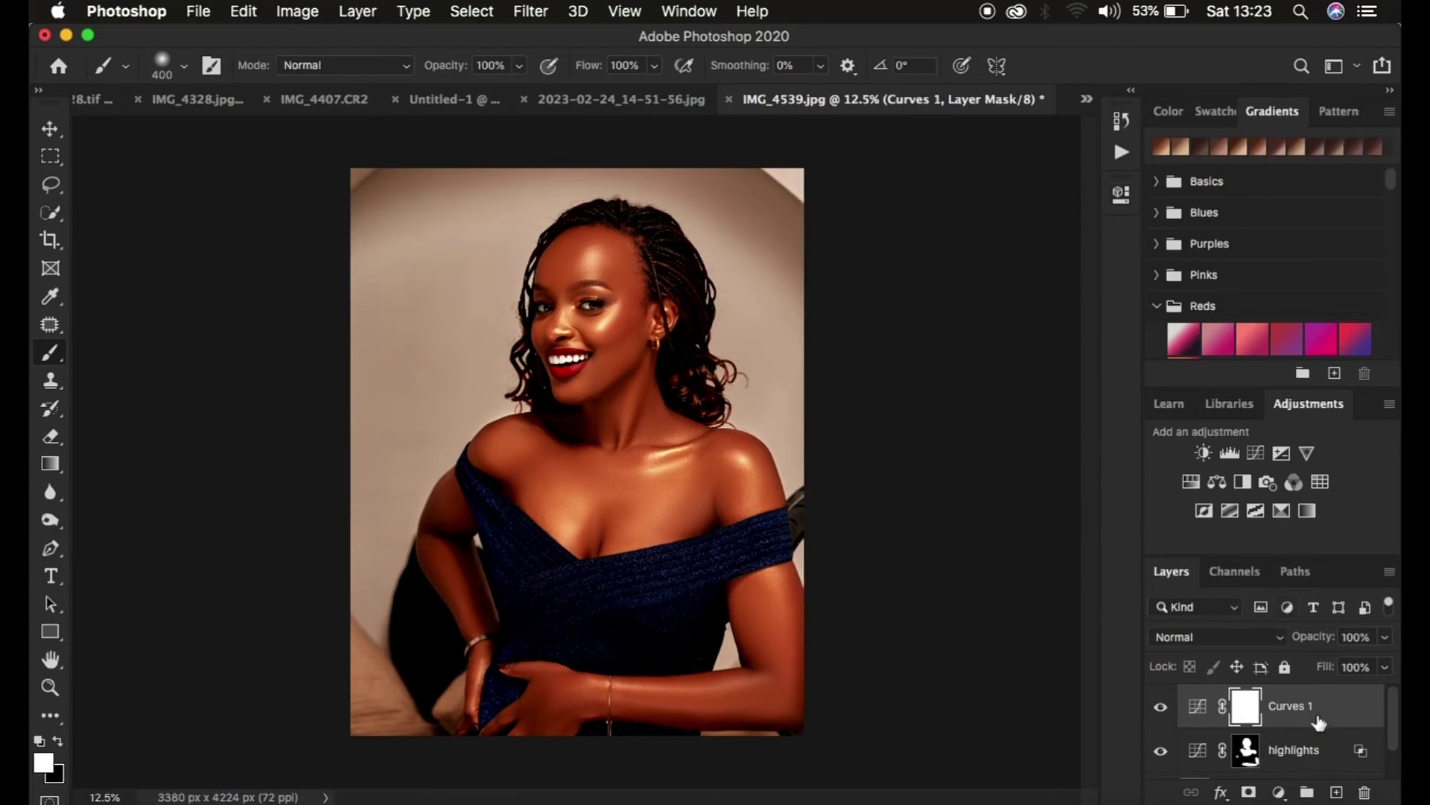
# Limit the Curves 1 layer to dark tones with Blend If, splitting the Underlying Layer white slider to 80 / 135
pyautogui.click(1357, 721)
pyautogui.doubleClick(1352, 721)
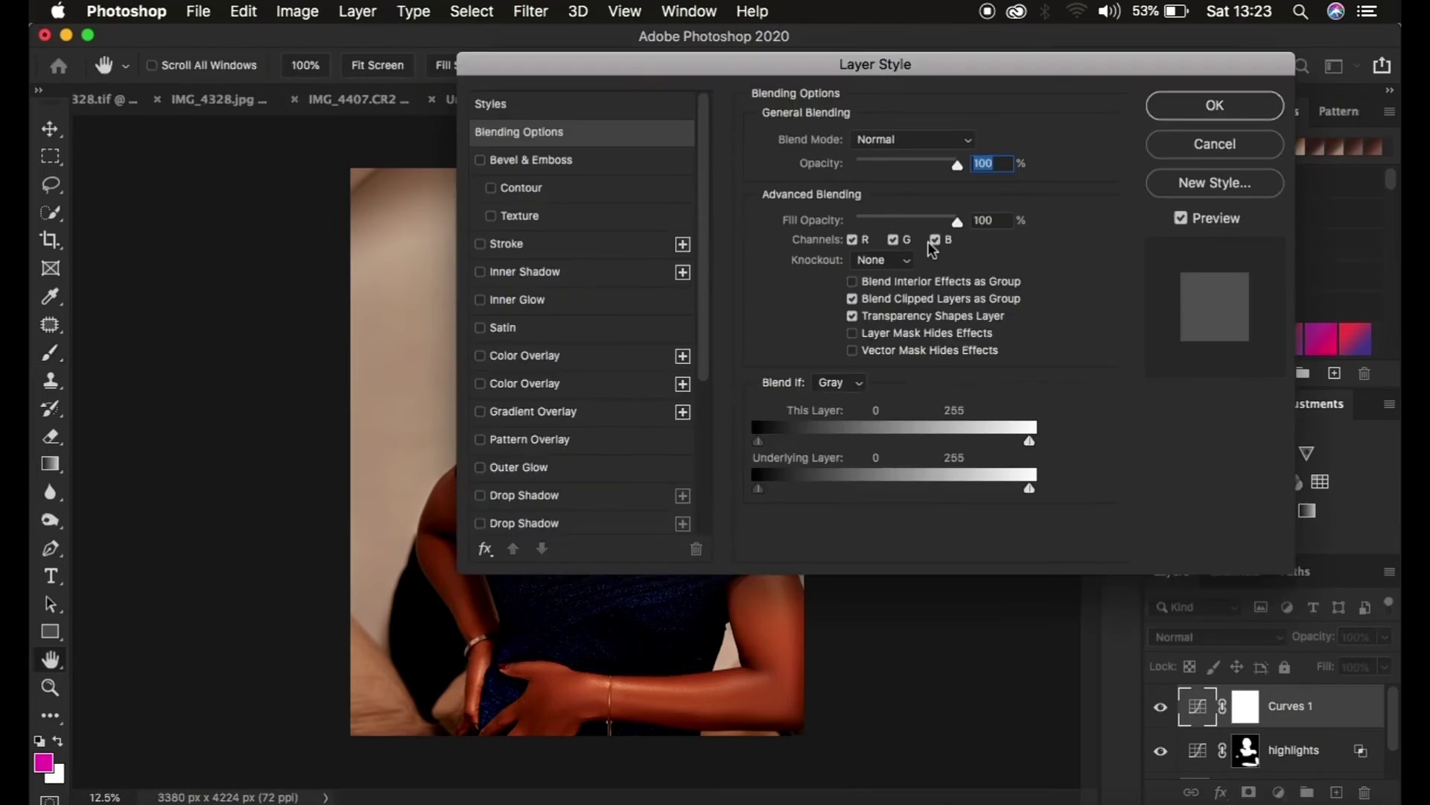
pyautogui.moveTo(860, 67); pyautogui.dragTo(1175, 74)
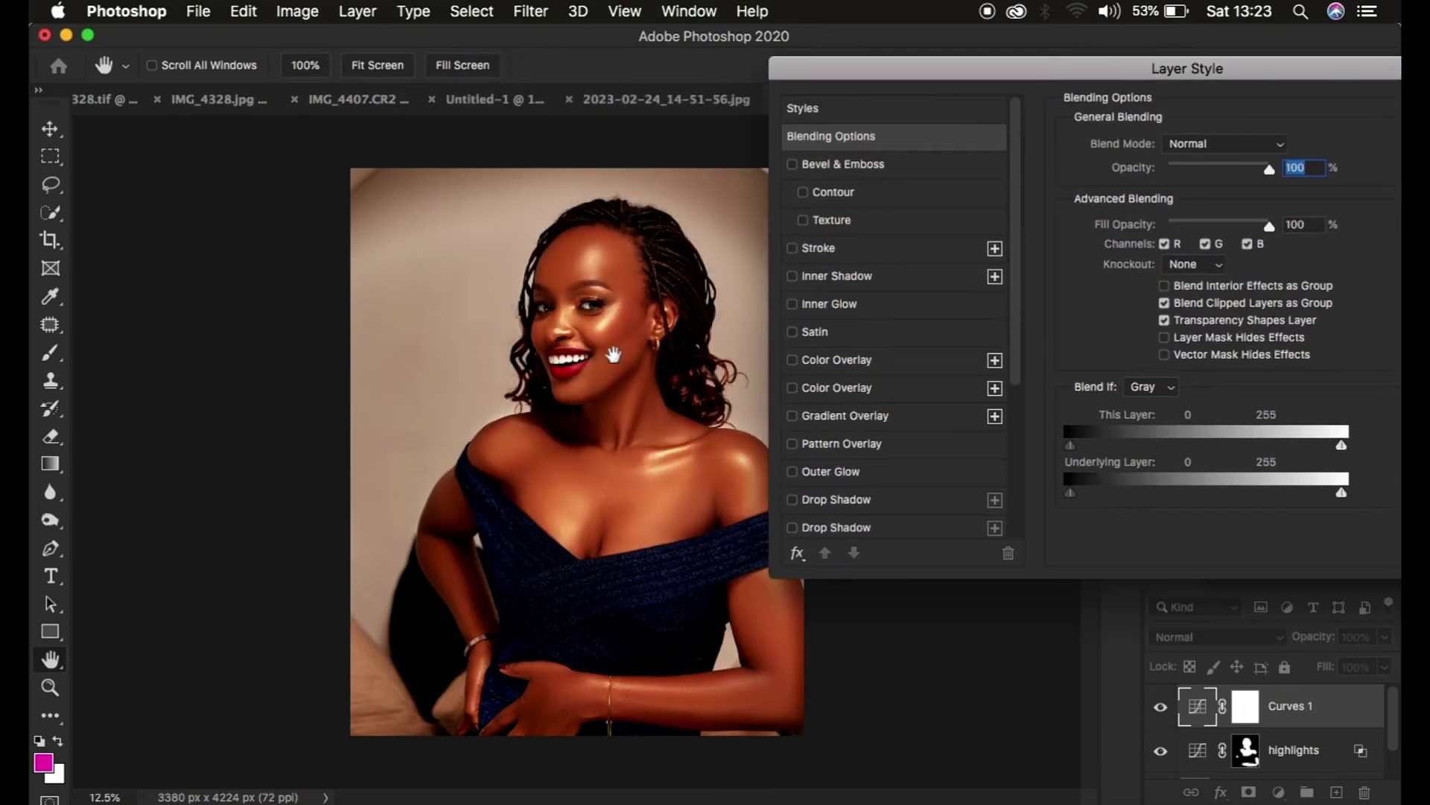
pyautogui.moveTo(1341, 495); pyautogui.dragTo(1185, 498)
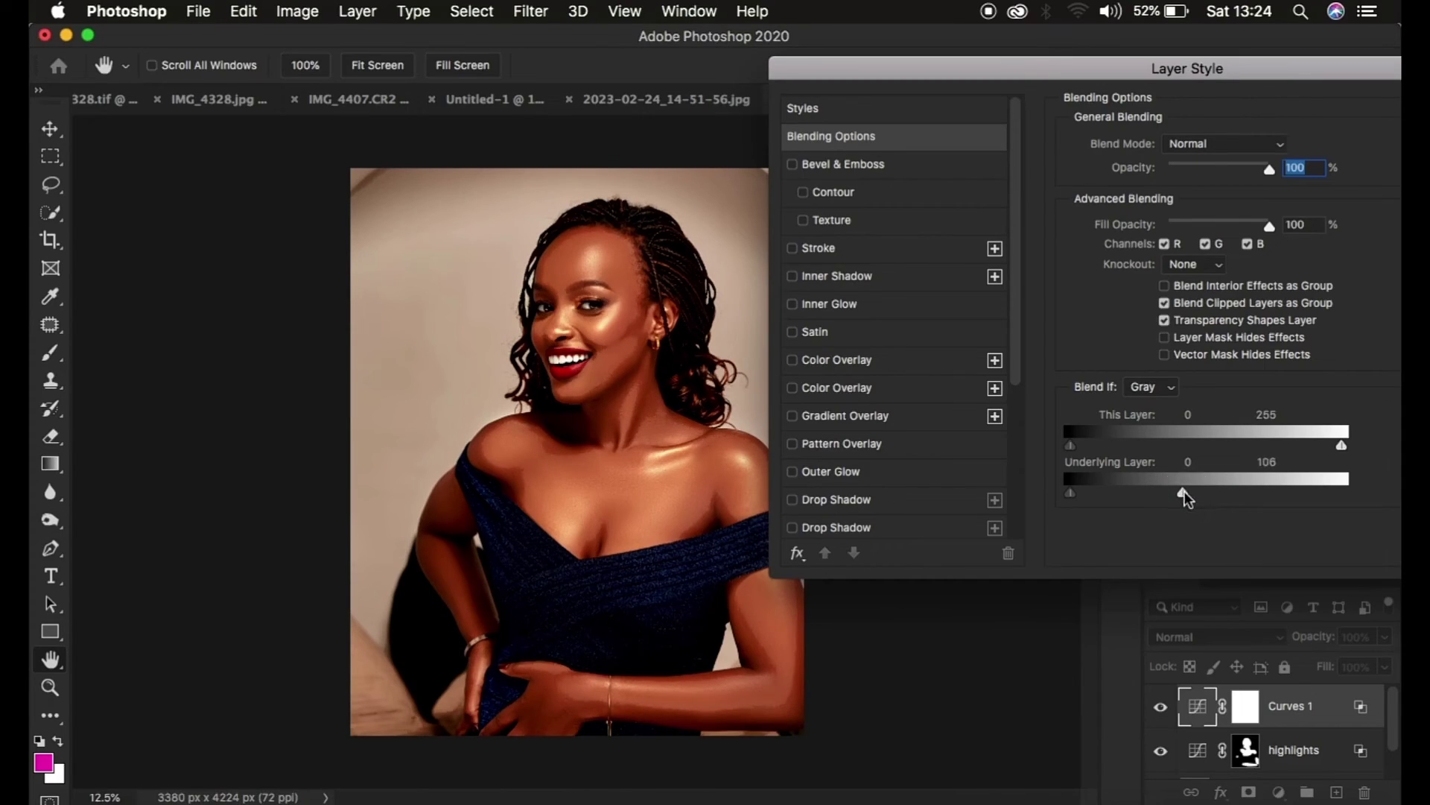
pyautogui.moveTo(1185, 497)
pyautogui.mouseDown()
pyautogui.moveTo(1215, 494)
pyautogui.moveTo(1156, 498)
pyautogui.mouseUp()
pyautogui.moveTo(1287, 71); pyautogui.dragTo(1166, 87)
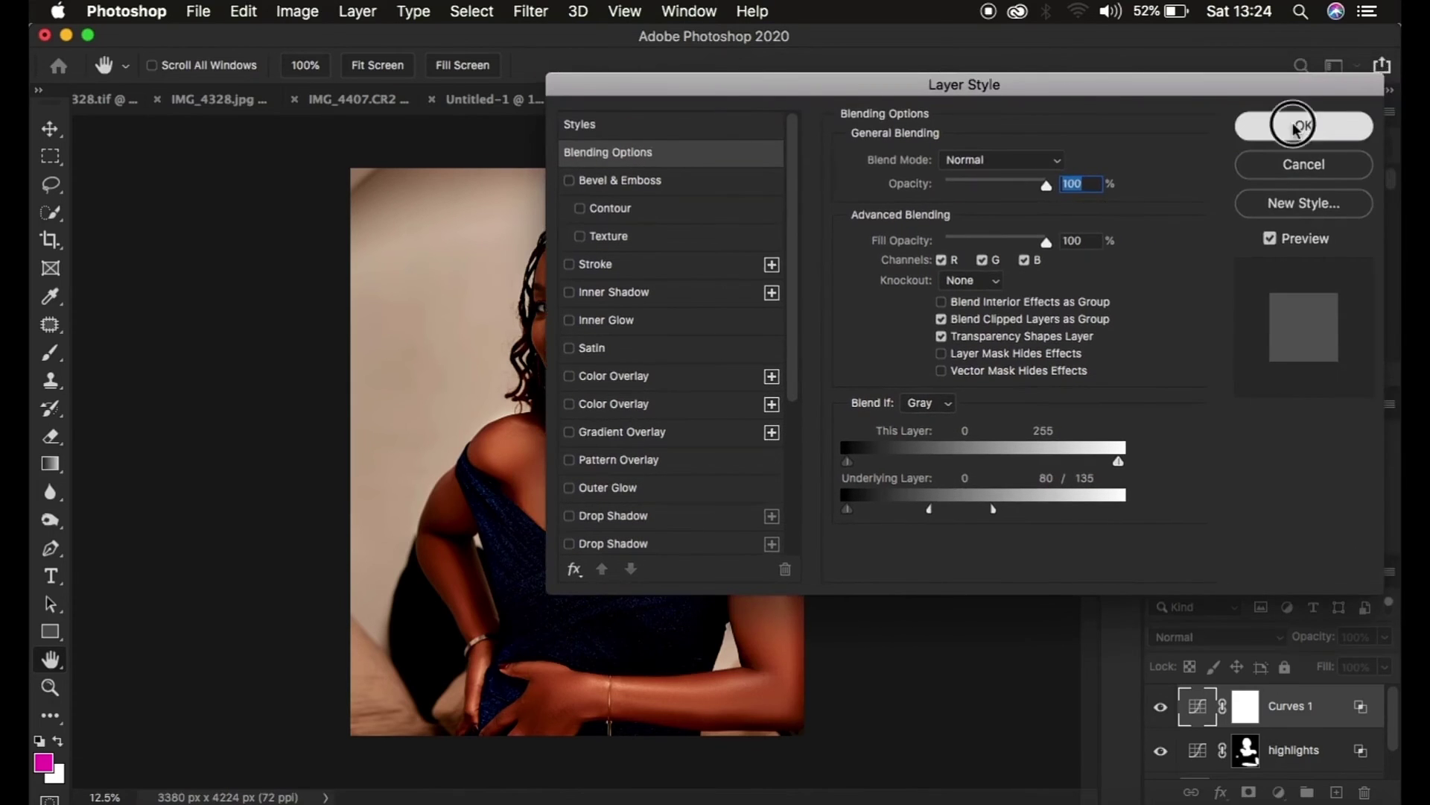
pyautogui.press('Return')
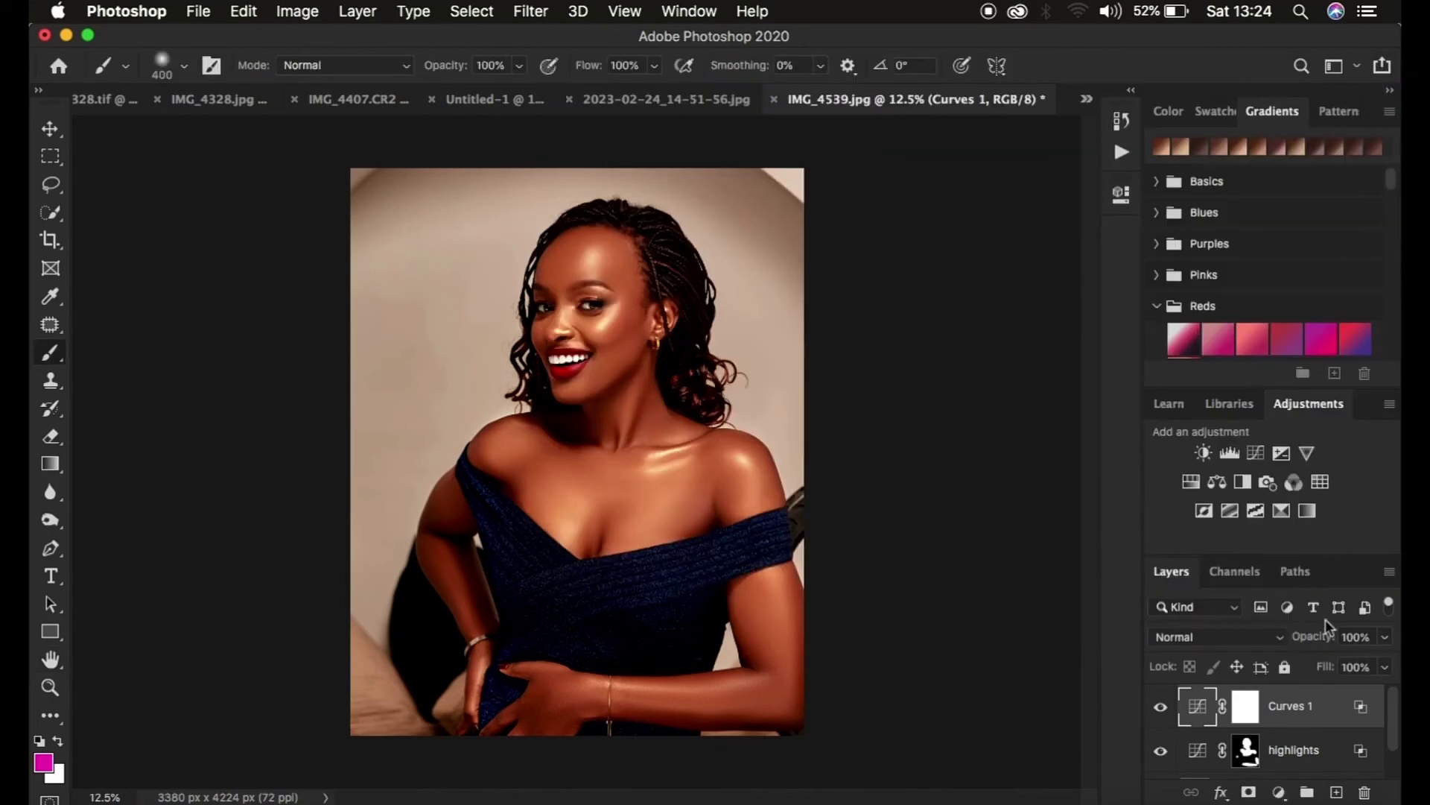
# Invert the Curves 1 layer's mask to black and reduce the brush size to 250 px
pyautogui.click(1247, 708)
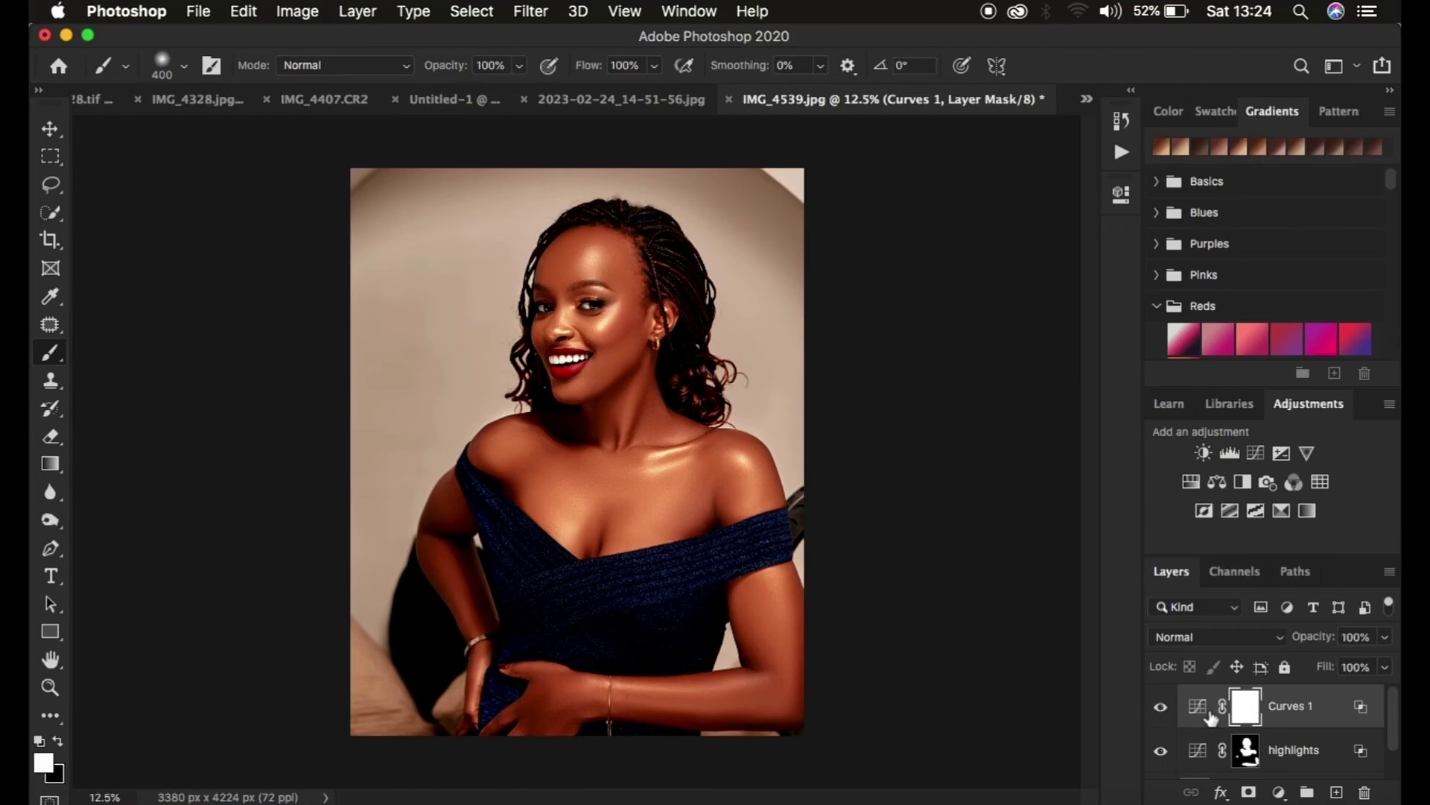
pyautogui.press('super+i')
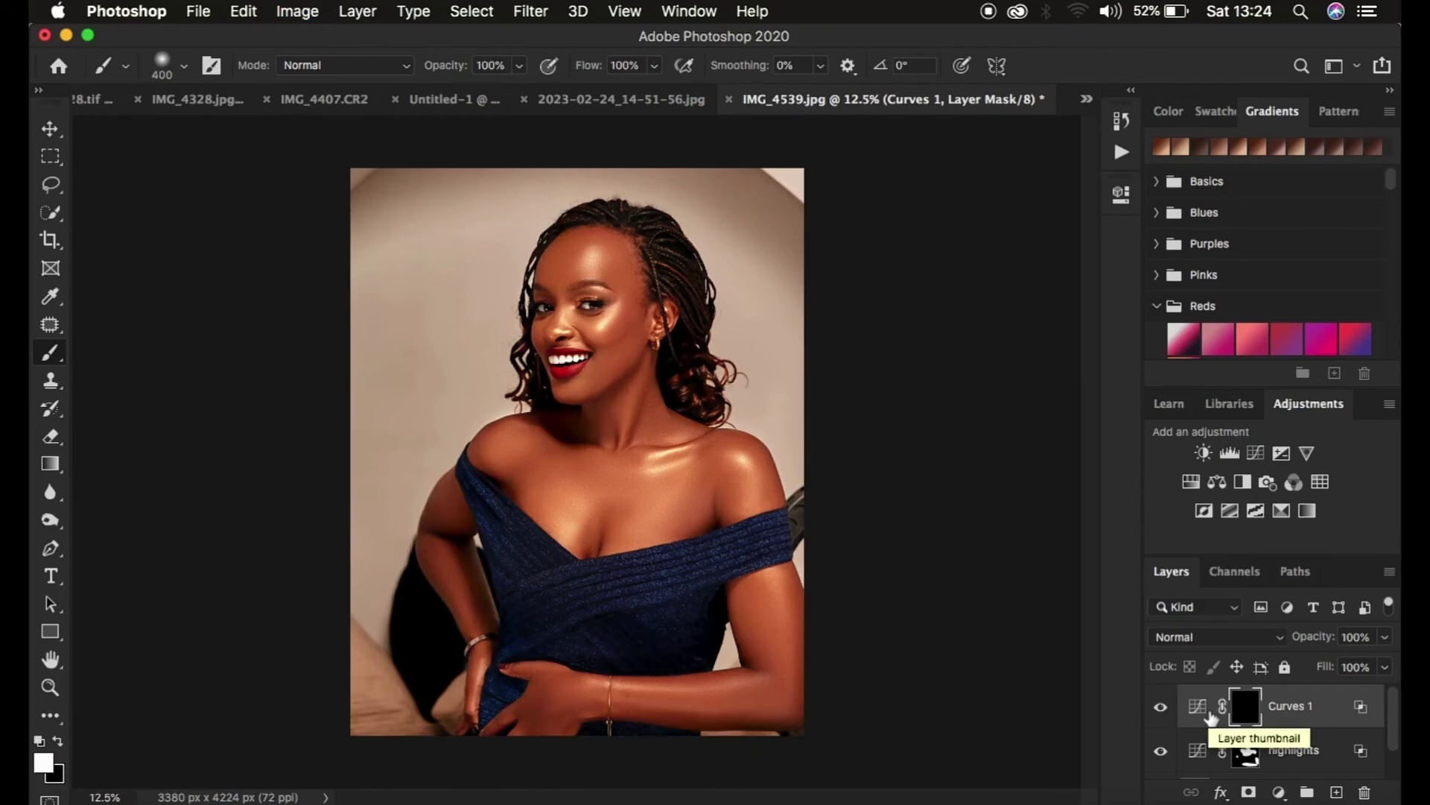
pyautogui.press('[')
pyautogui.press('[')
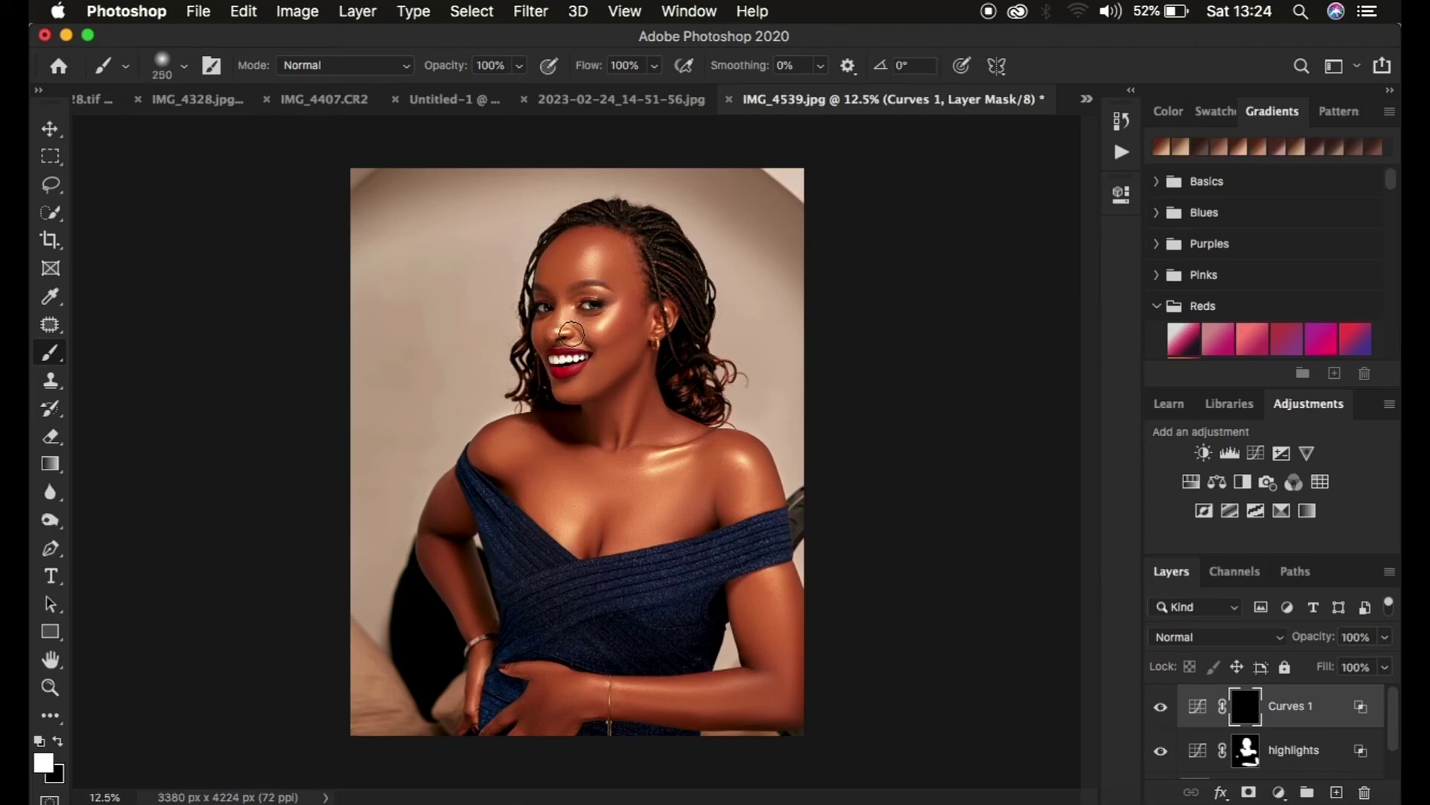
pyautogui.press('[')
pyautogui.press('[')
pyautogui.press('[')
pyautogui.press('[')
pyautogui.press(']')
pyautogui.press(']')
pyautogui.press(']')
pyautogui.press(']')
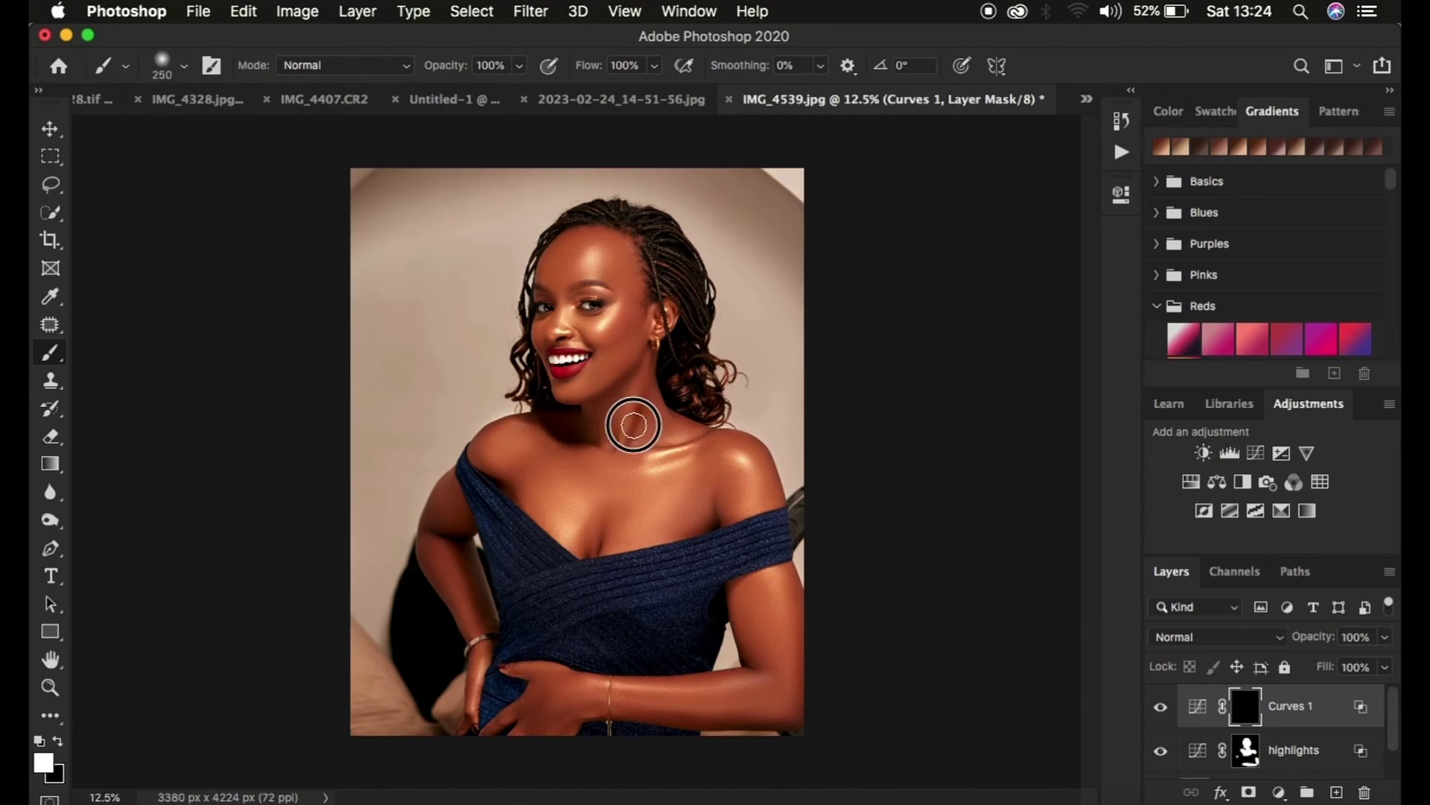
# Paint white on the Curves 1 mask over the shadows of the woman's neck, collarbone, shoulder, temple, jawline and cheek
pyautogui.click(633, 424)
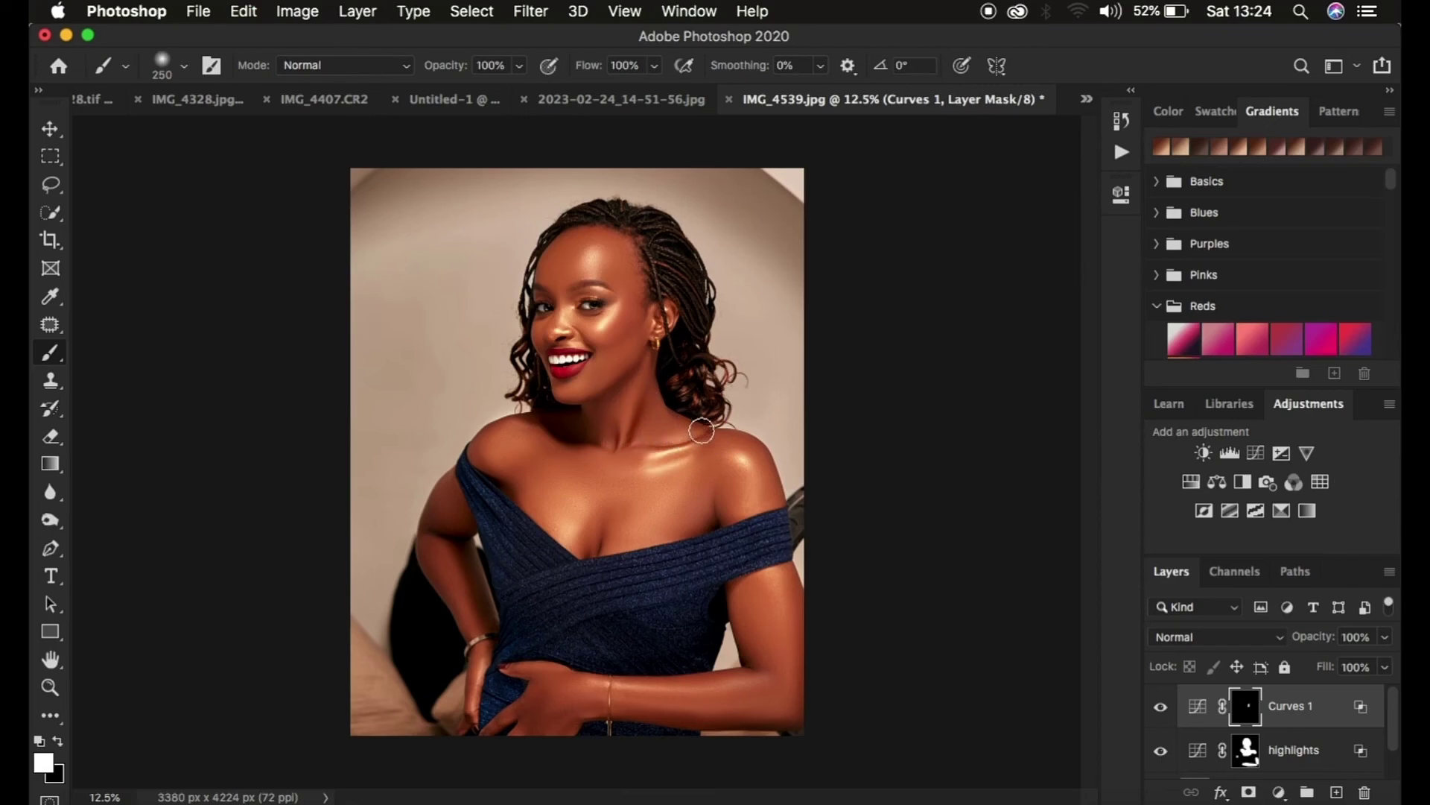
pyautogui.moveTo(701, 431)
pyautogui.mouseDown()
pyautogui.moveTo(765, 464)
pyautogui.moveTo(744, 444)
pyautogui.mouseUp()
pyautogui.moveTo(648, 323)
pyautogui.mouseDown()
pyautogui.moveTo(638, 358)
pyautogui.moveTo(641, 262)
pyautogui.moveTo(607, 272)
pyautogui.mouseUp()
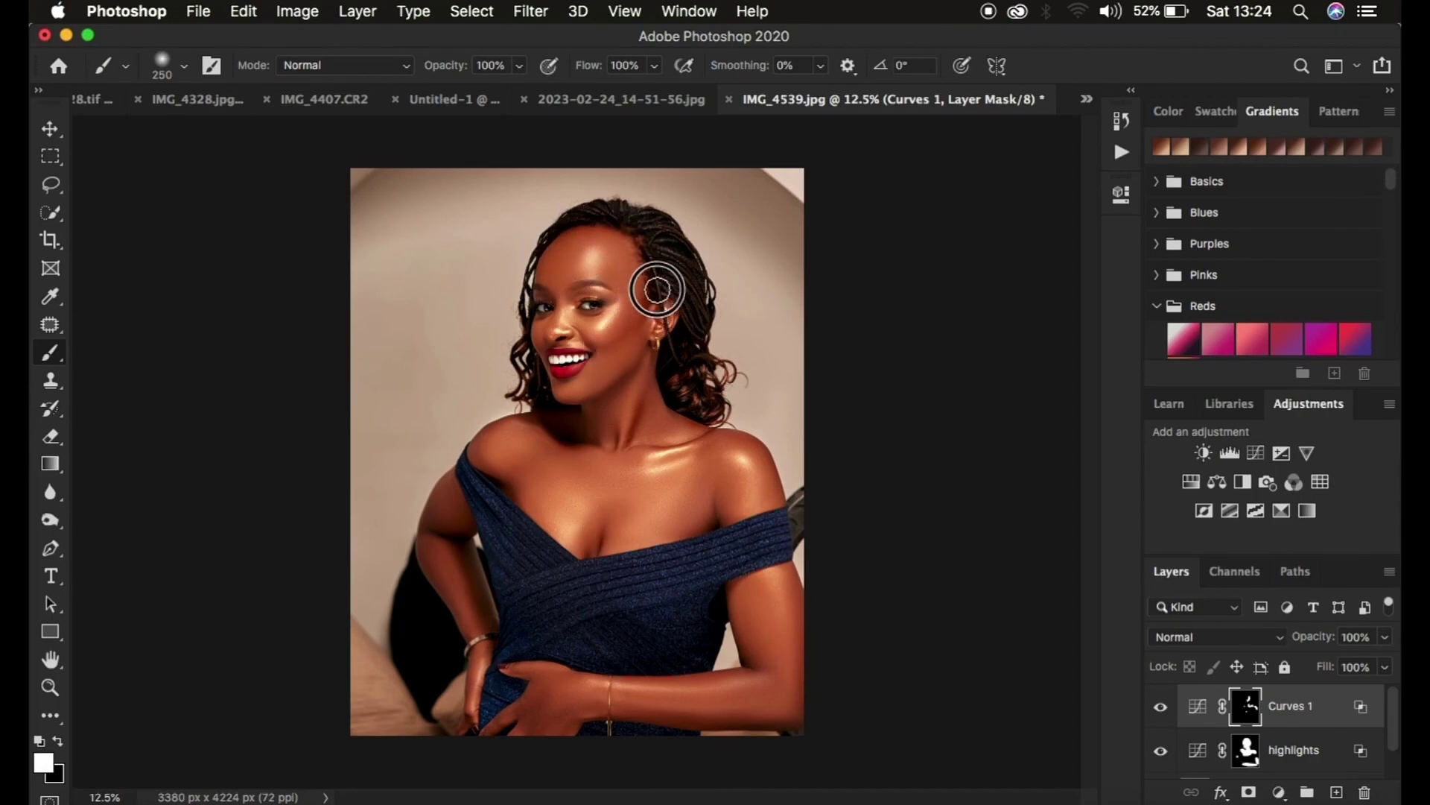
pyautogui.moveTo(597, 383)
pyautogui.mouseDown()
pyautogui.moveTo(568, 396)
pyautogui.moveTo(655, 403)
pyautogui.mouseUp()
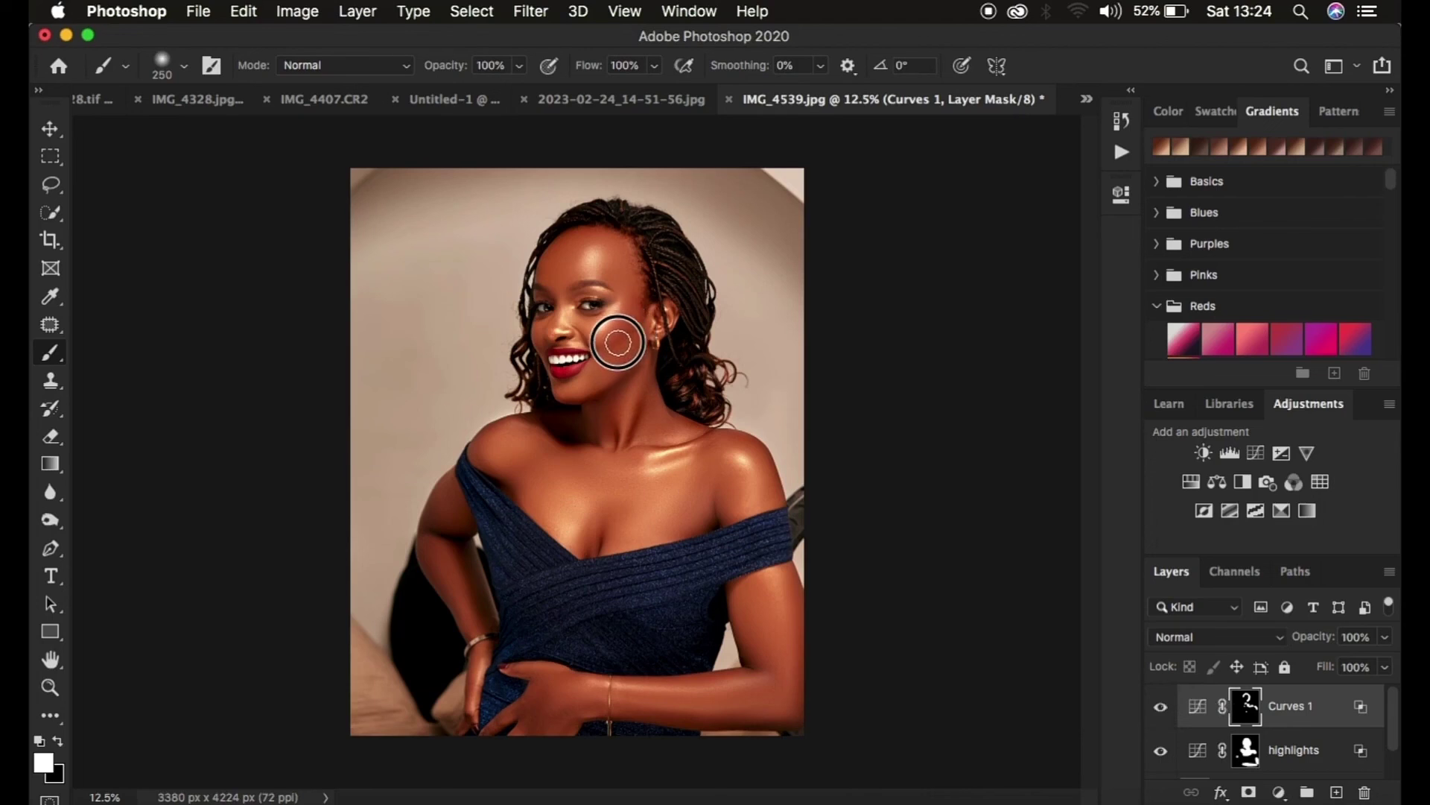
# Set the Curves 1 layer's opacity to 52% and group it with the highlights layer
pyautogui.moveTo(1316, 637)
pyautogui.mouseDown()
pyautogui.moveTo(1258, 645)
pyautogui.moveTo(1268, 640)
pyautogui.mouseUp()
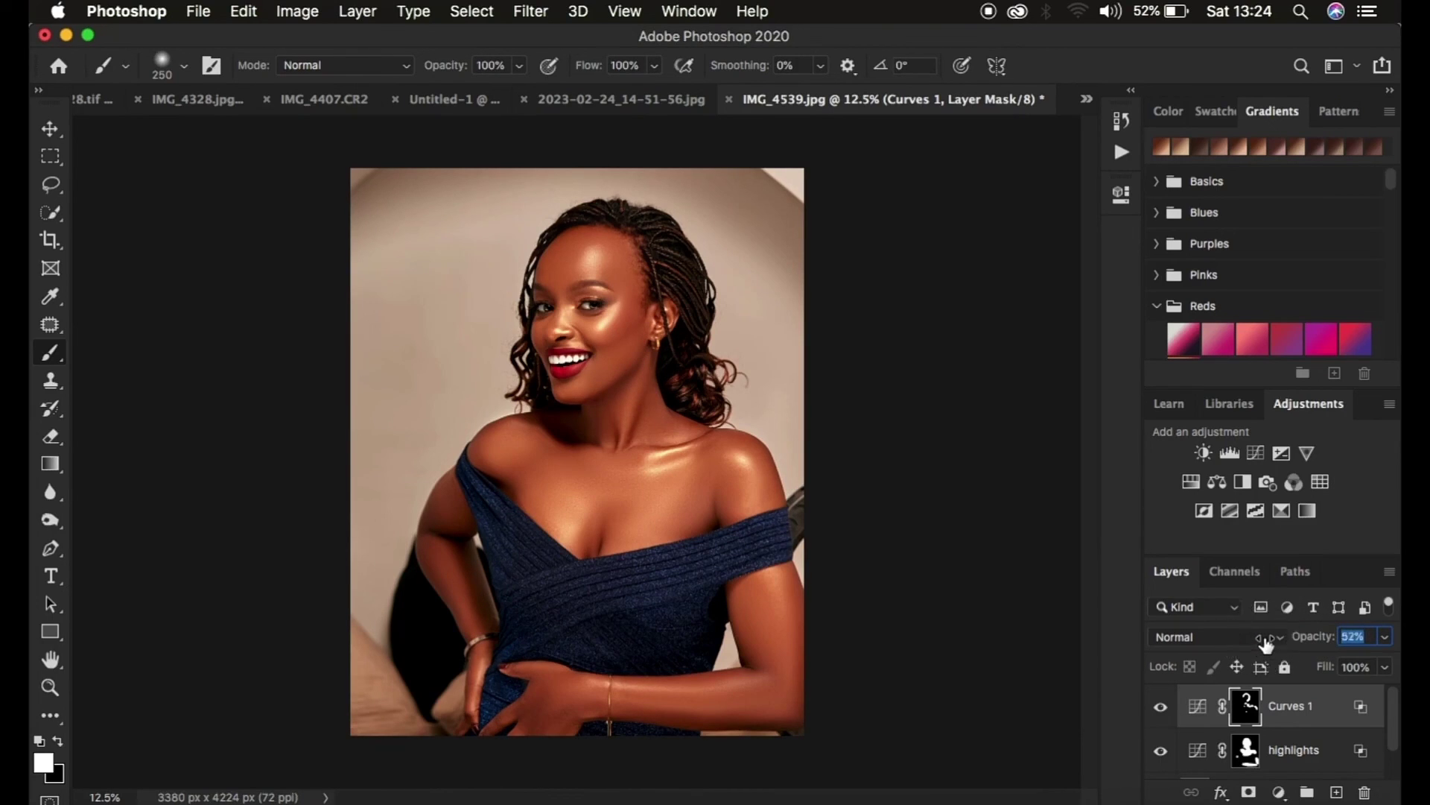
pyautogui.keyDown('shift'); pyautogui.click(1336, 744); pyautogui.keyUp('shift')
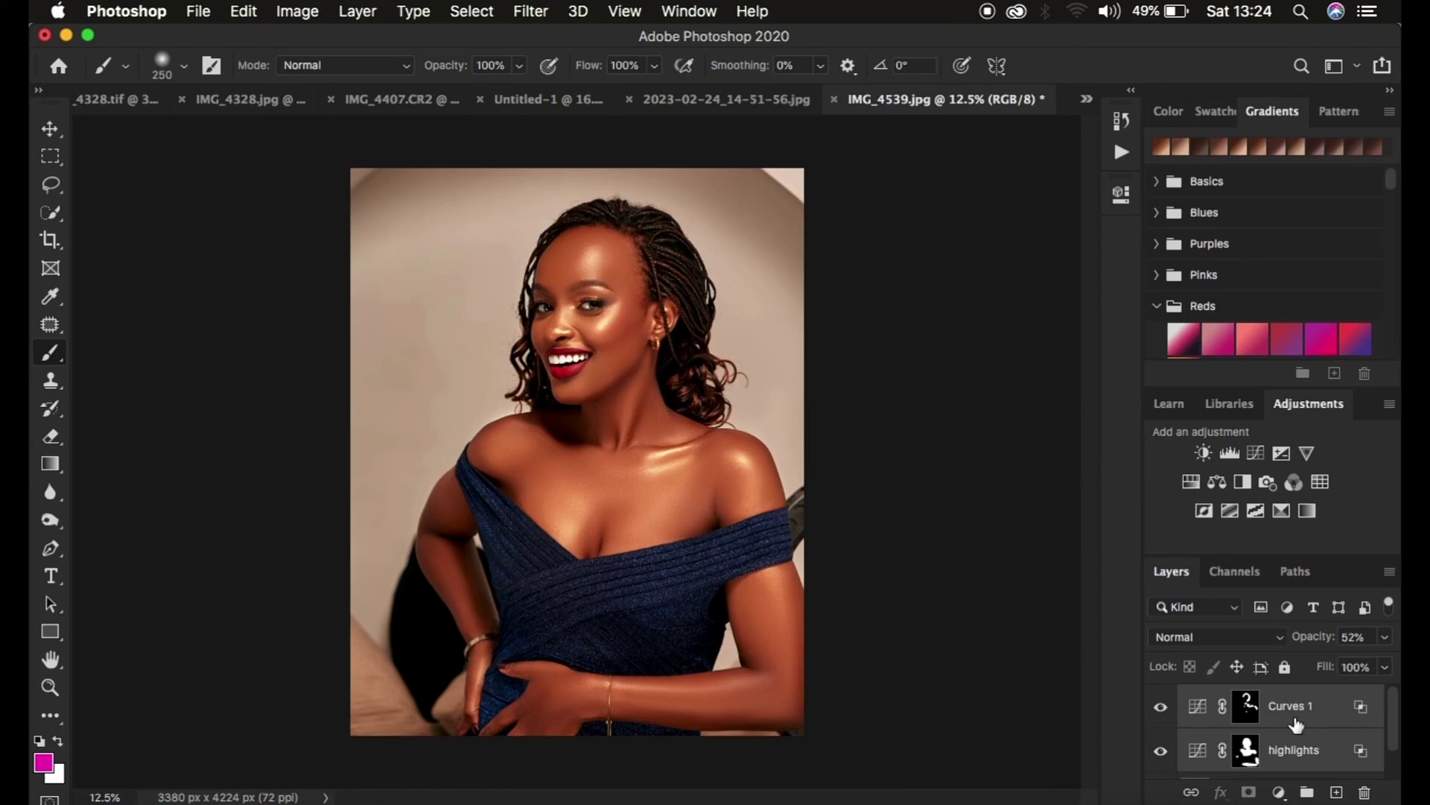
pyautogui.press('super+g')
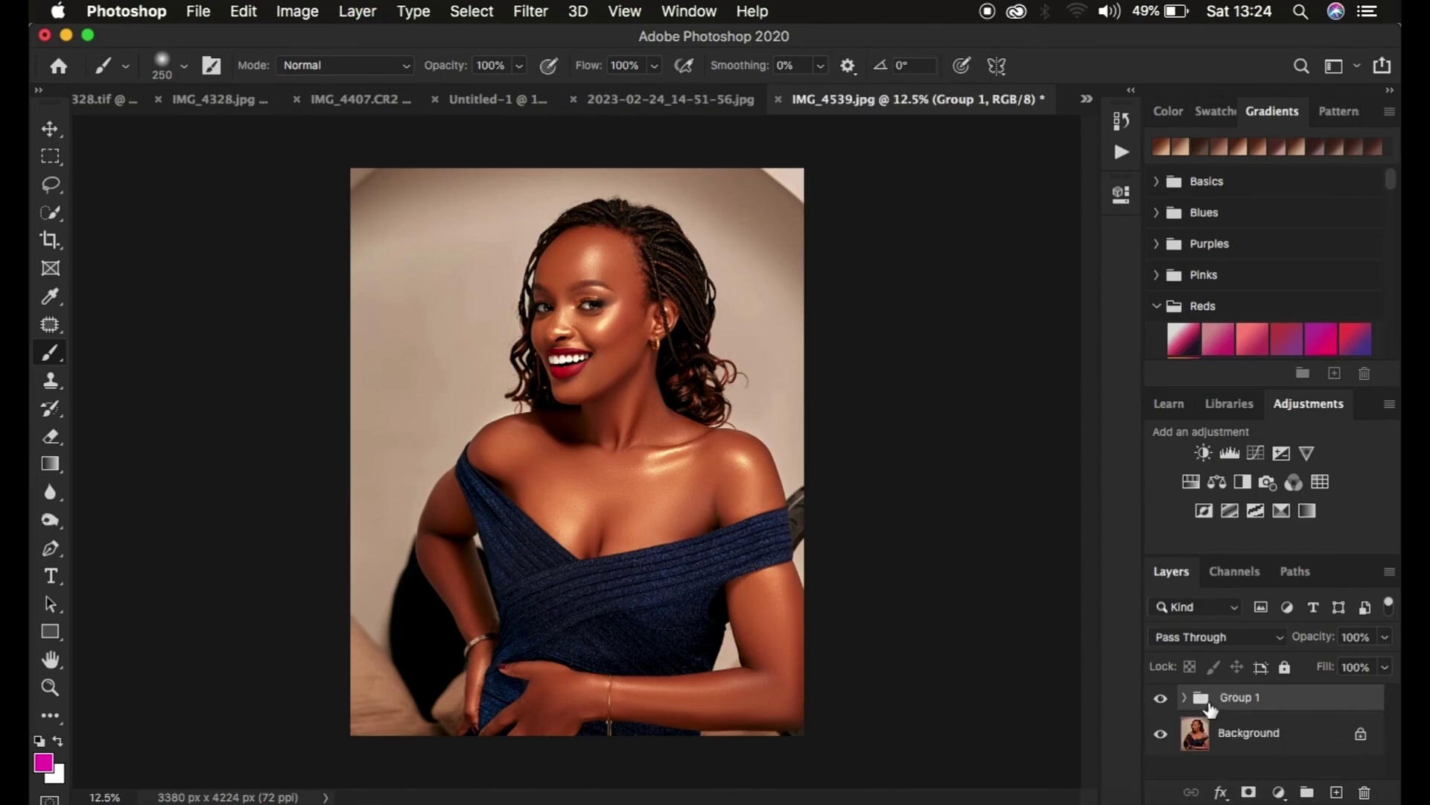
# Toggle the visibility of Group 1 to compare the portrait with and without the highlight and shadow adjustments
pyautogui.click(1160, 699)
pyautogui.click(1161, 698)
pyautogui.click(1161, 699)
pyautogui.click(1161, 699)
pyautogui.click(1160, 700)
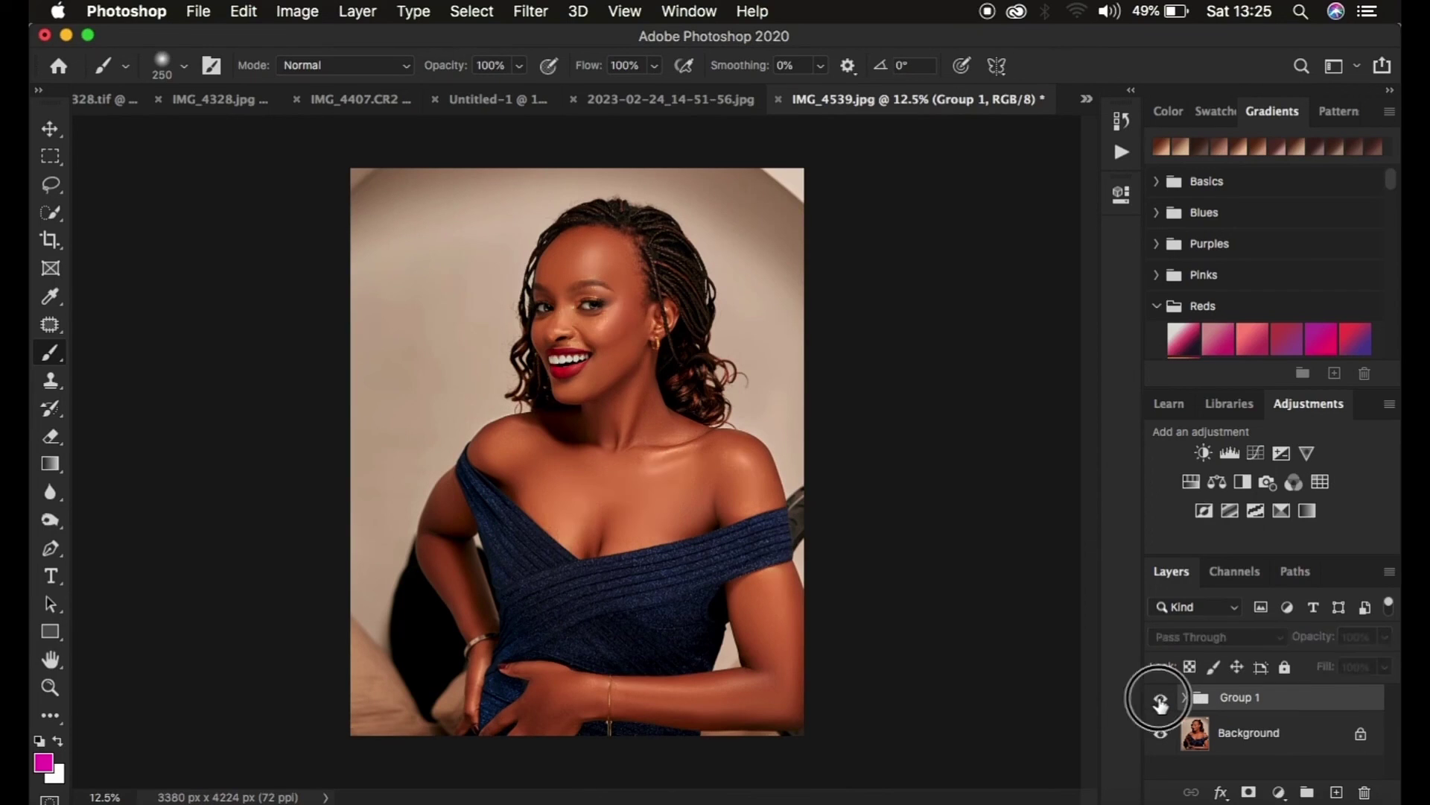
pyautogui.click(1161, 700)
pyautogui.click(1161, 701)
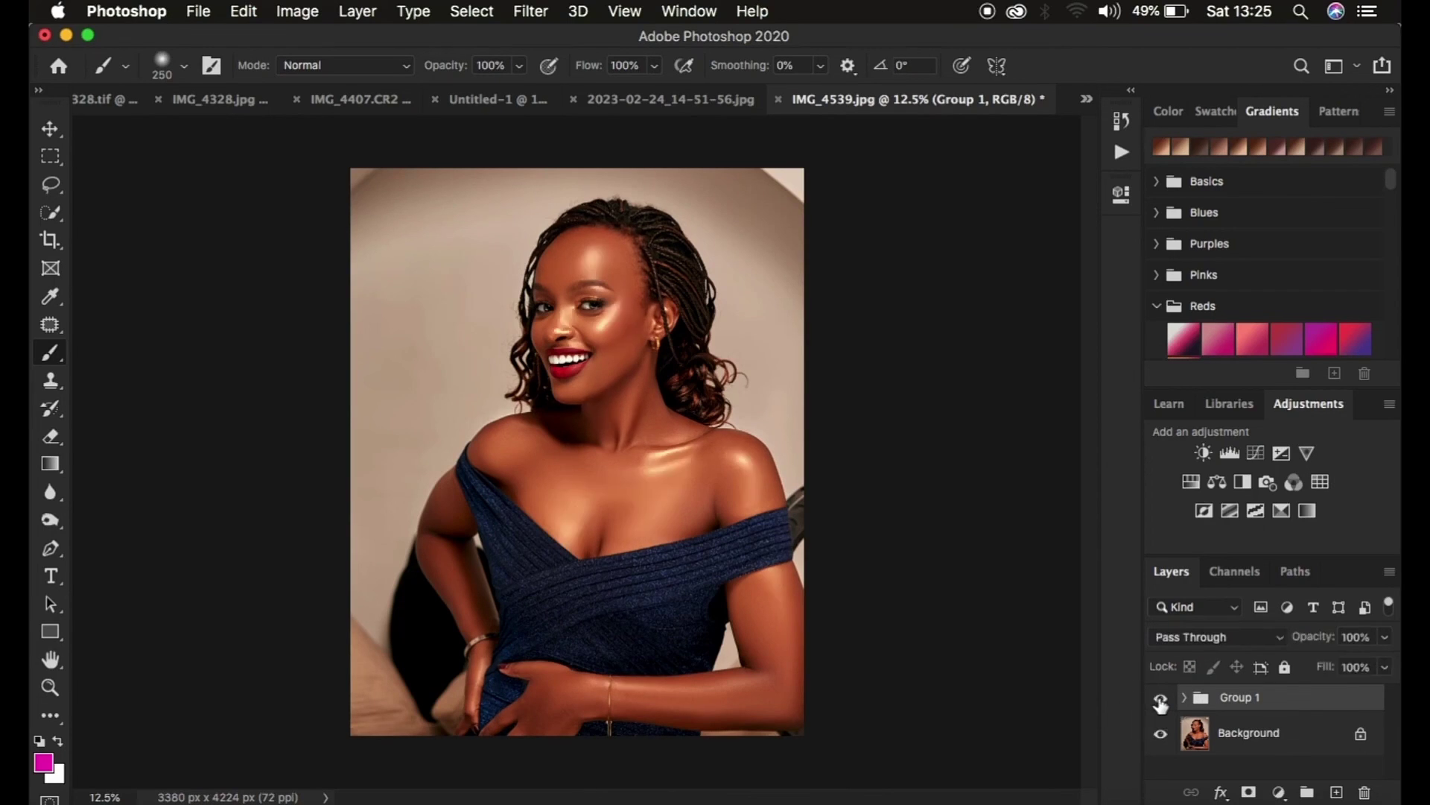
pyautogui.click(1161, 700)
pyautogui.click(1161, 700)
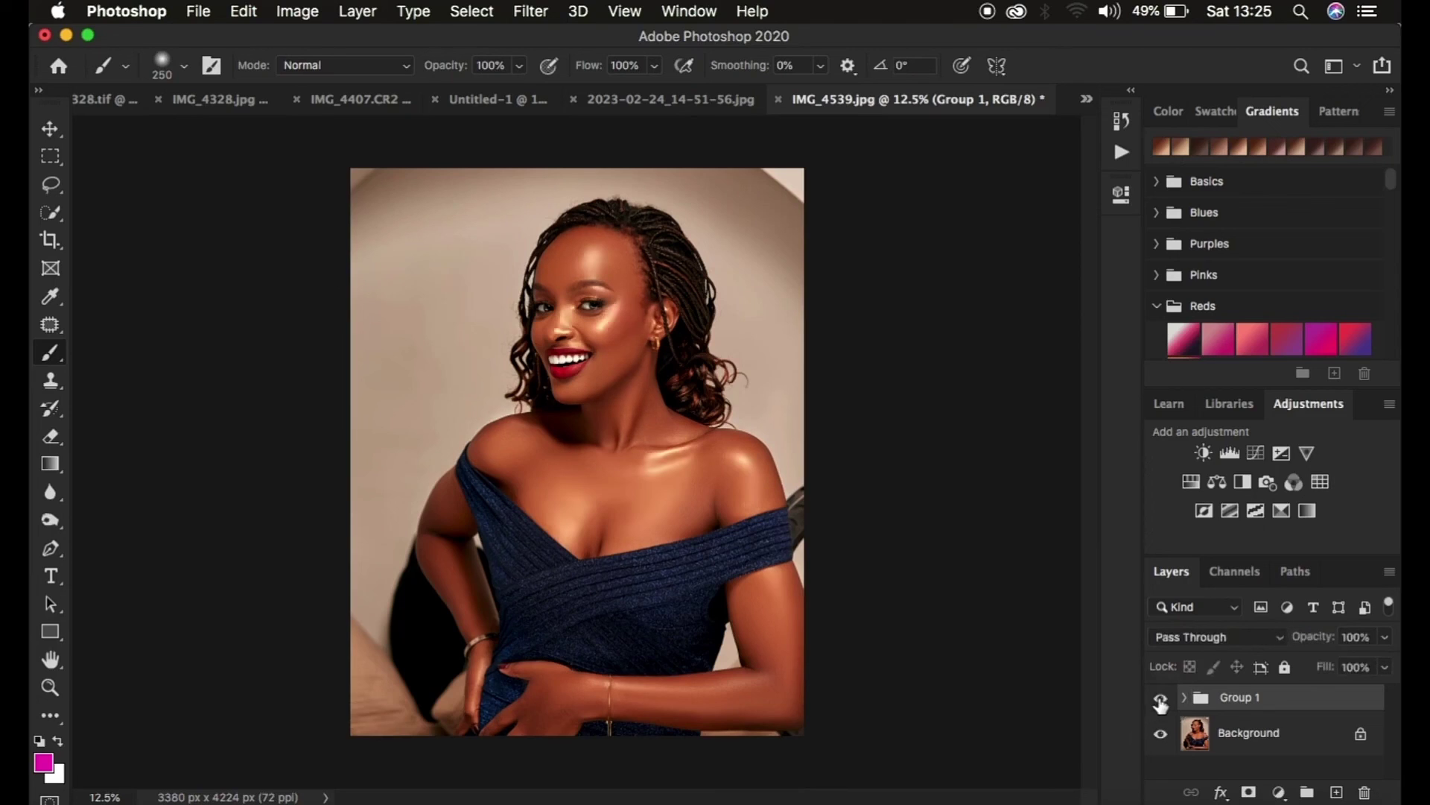